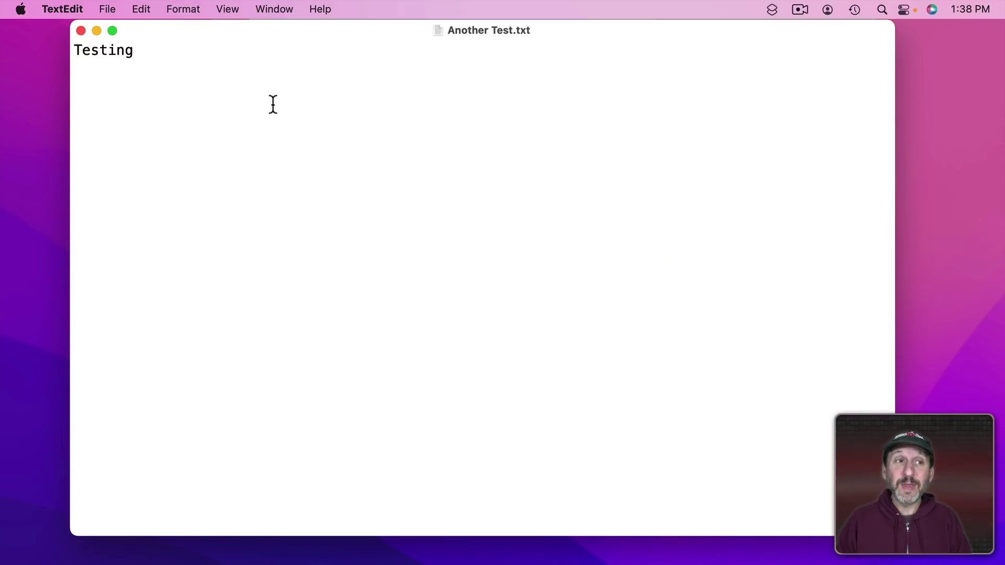
# Step: Reveal Save As… and Close All in TextEdit's File menu by holding Option
pyautogui.click(105, 9)
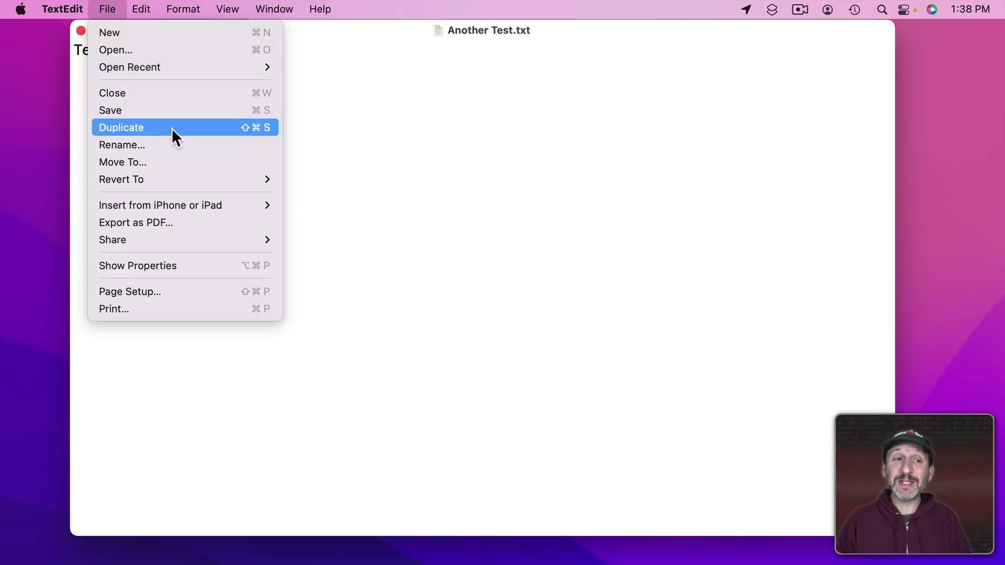
pyautogui.press('alt')
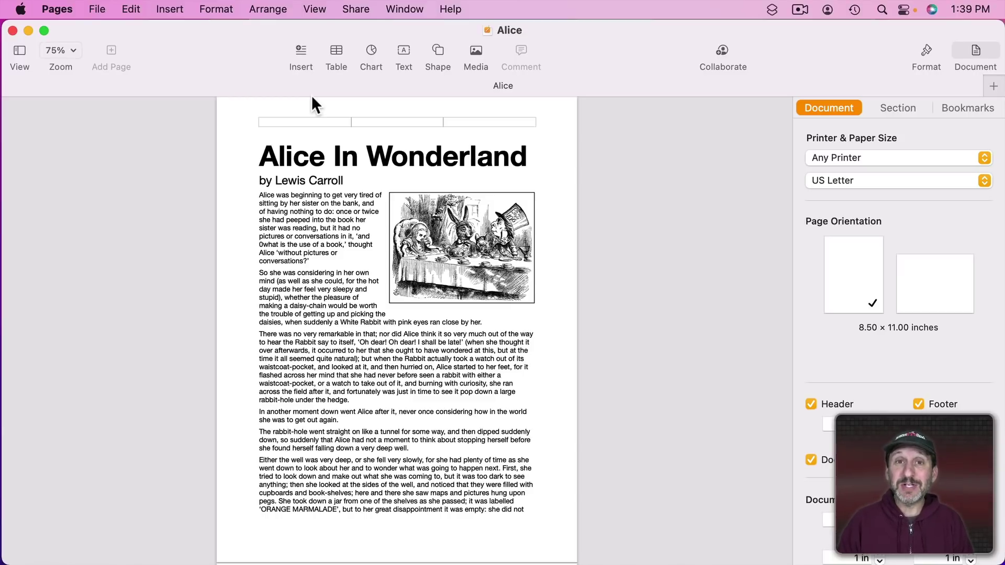
pyautogui.click(58, 9)
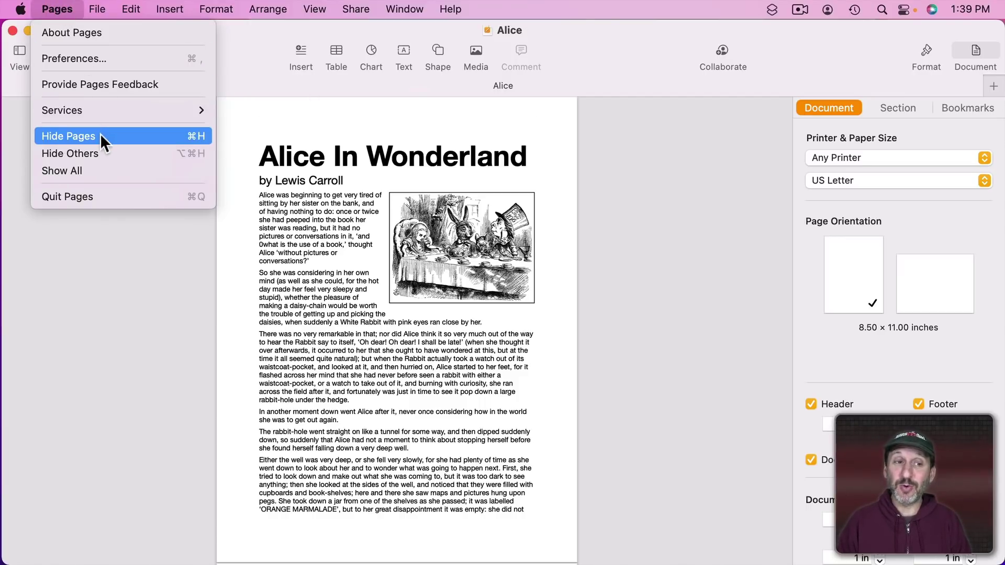
pyautogui.click(162, 319)
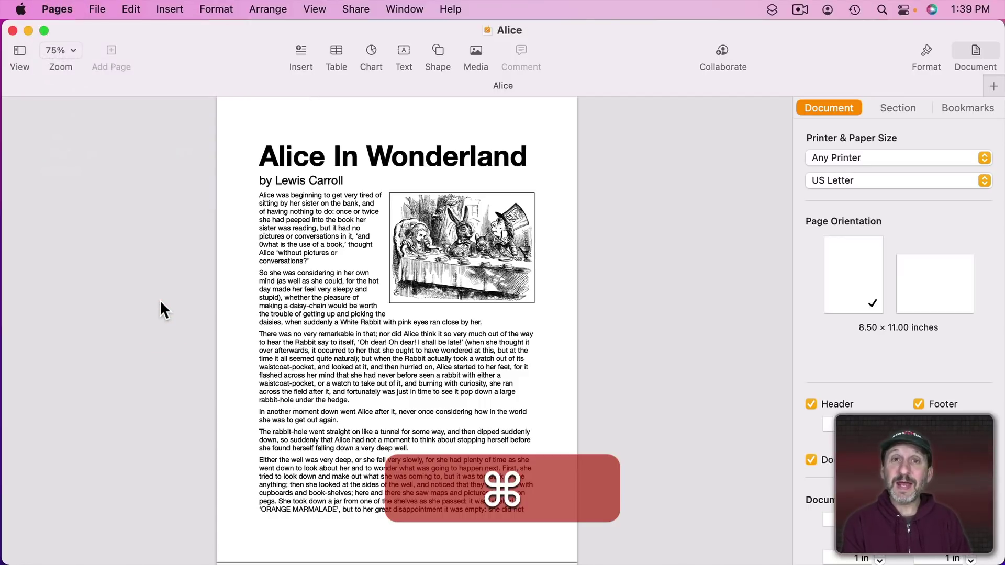
pyautogui.press('super+h')
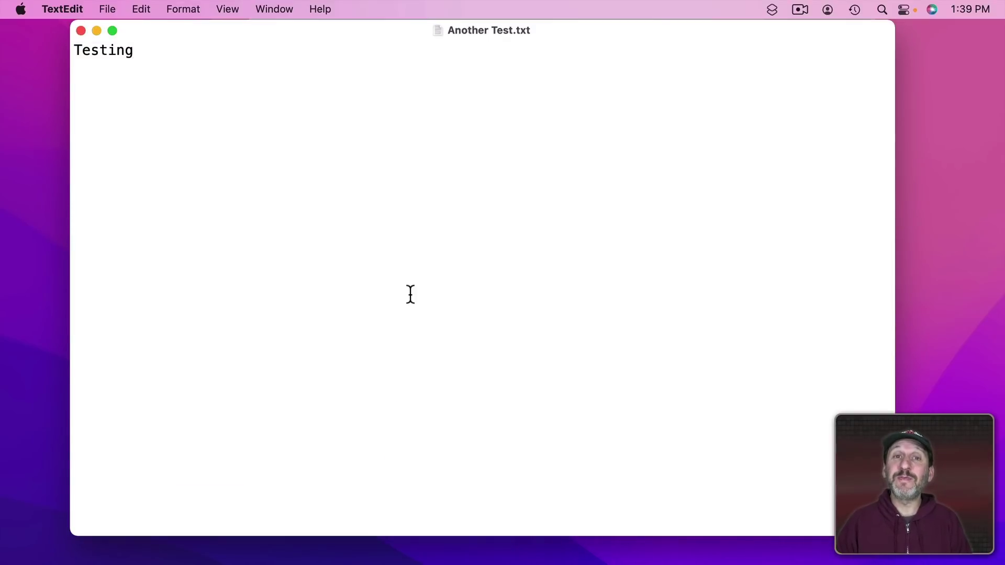
pyautogui.moveTo(357, 562)
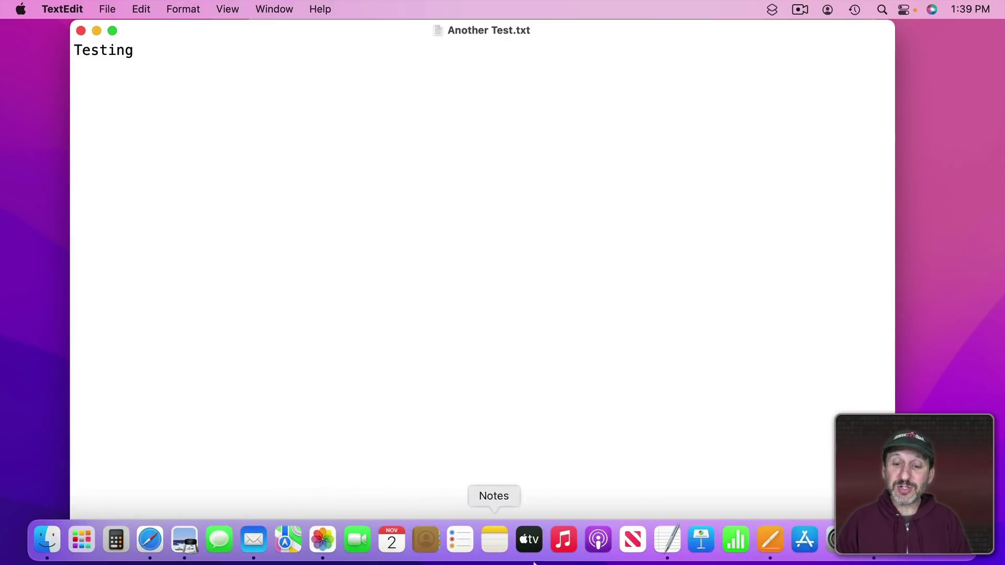
pyautogui.click(774, 541)
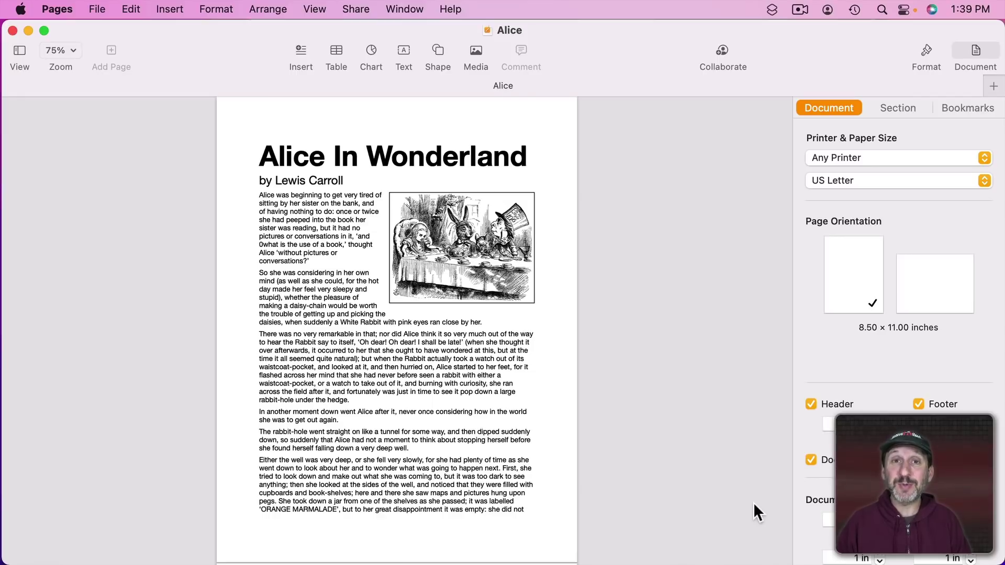
# Step: Quit TextEdit from the Cmd-Tab app switcher
pyautogui.press('super')
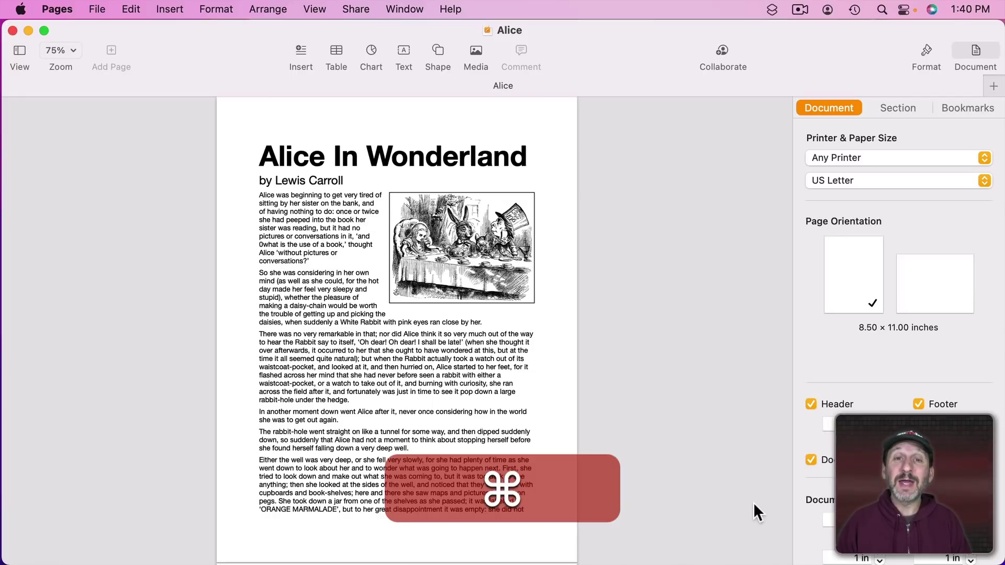
pyautogui.press('super+Tab')
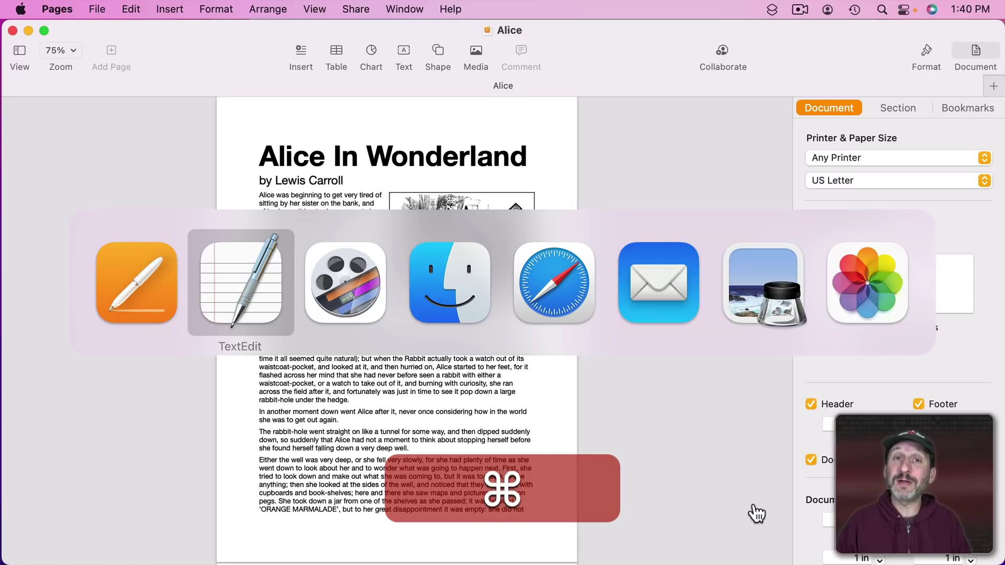
pyautogui.press('super+Tab')
pyautogui.press('super+Tab')
pyautogui.press('super+Tab')
pyautogui.press('super+Tab')
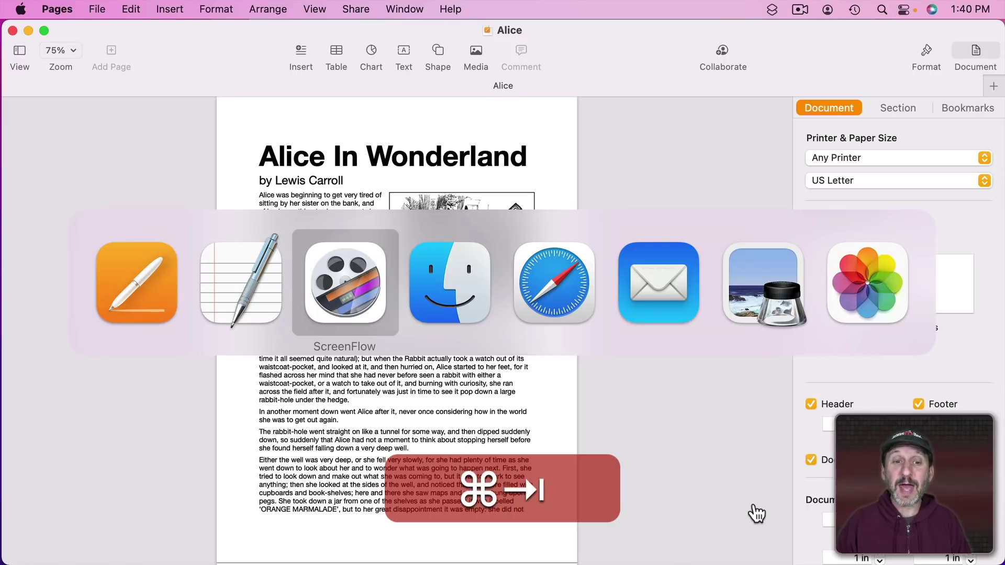
pyautogui.press('super+Tab')
pyautogui.press('super+Tab')
pyautogui.press('super+Tab')
pyautogui.press('super+Tab')
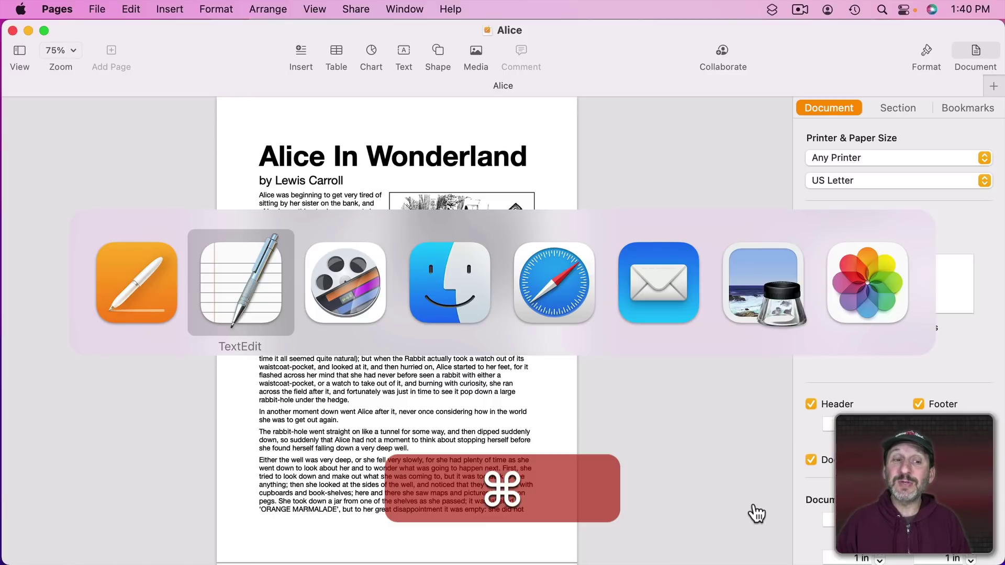
pyautogui.press('super+q')
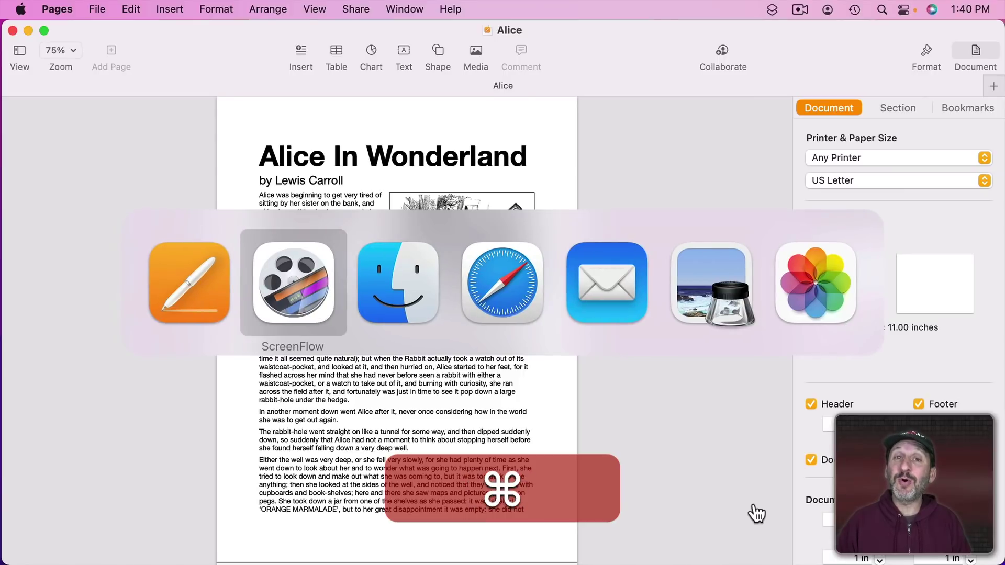
# Step: Cycle to Pages in the app switcher and hide it
pyautogui.press('super+Tab')
pyautogui.press('super+Tab')
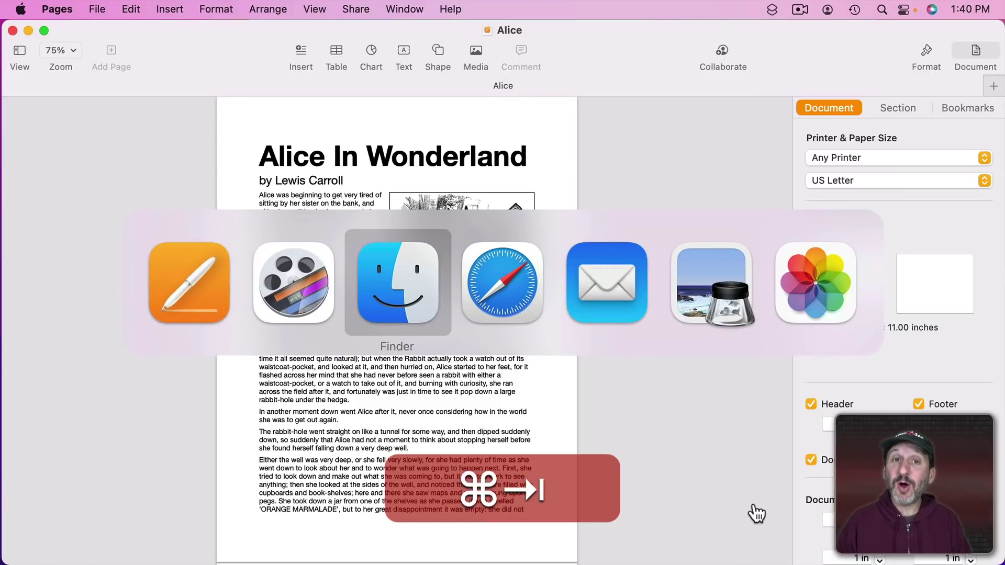
pyautogui.press('super+Tab')
pyautogui.press('super+Tab')
pyautogui.press('super+Tab')
pyautogui.press('super+Tab')
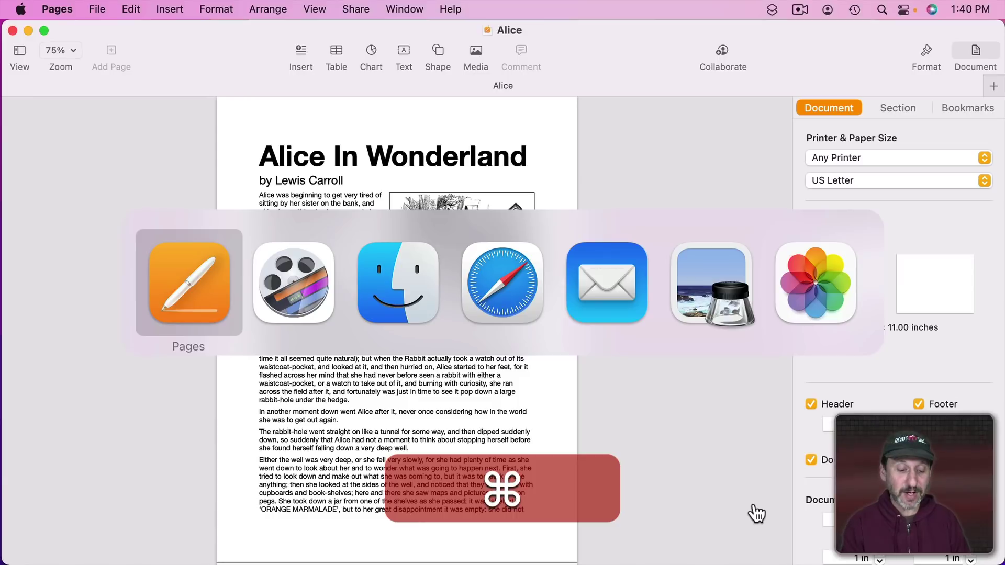
pyautogui.press('super+h')
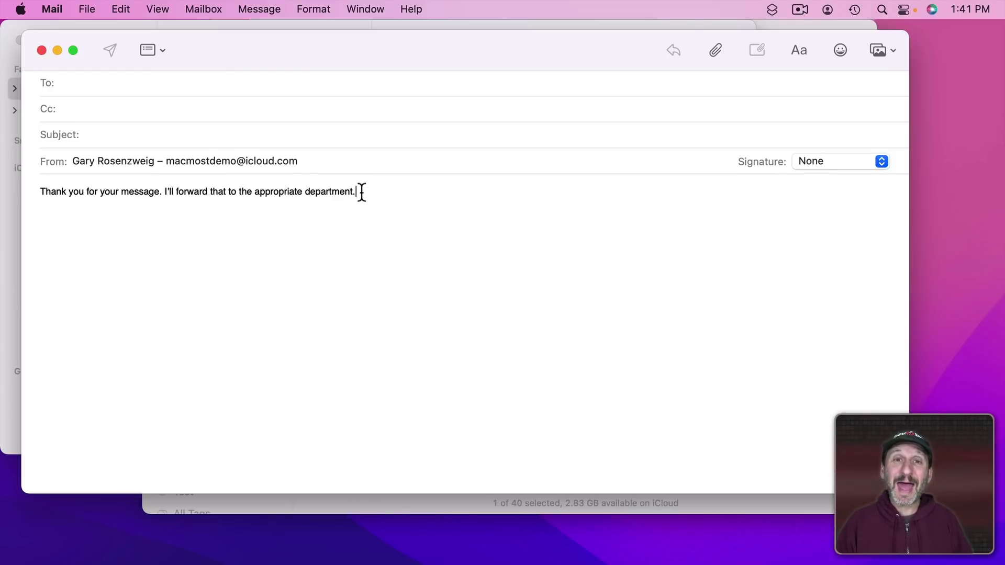
# Step: Drag the draft's 'Thank you for your message' sentence onto the desktop as a text clipping
pyautogui.moveTo(357, 192); pyautogui.dragTo(20, 195)
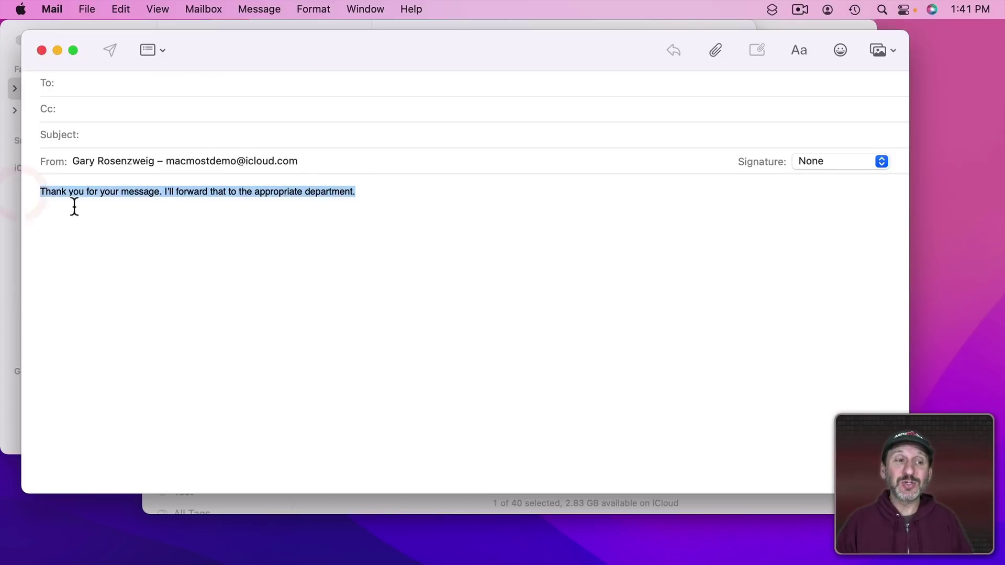
pyautogui.click(51, 191)
pyautogui.moveTo(52, 191); pyautogui.dragTo(942, 80)
pyautogui.click(943, 76)
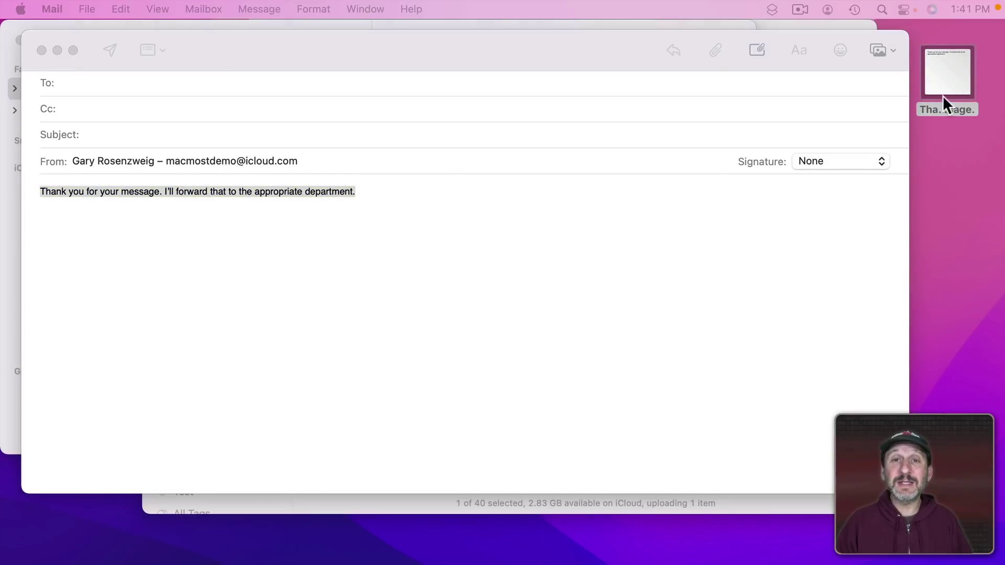
# Step: Create a new folder named Responses in the Documents window
pyautogui.moveTo(184, 538)
pyautogui.click(46, 541)
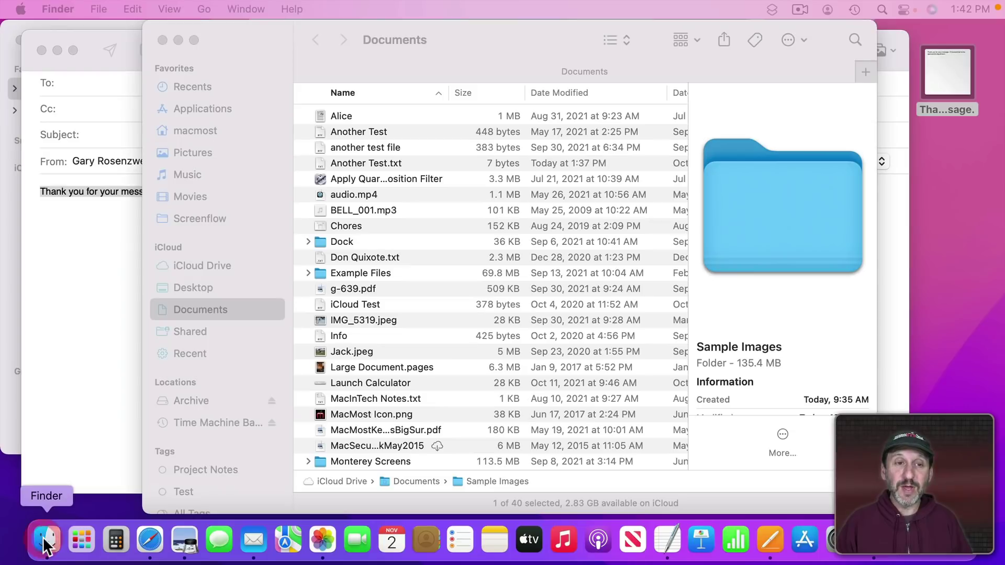
pyautogui.click(474, 46)
pyautogui.press('shift+super+n')
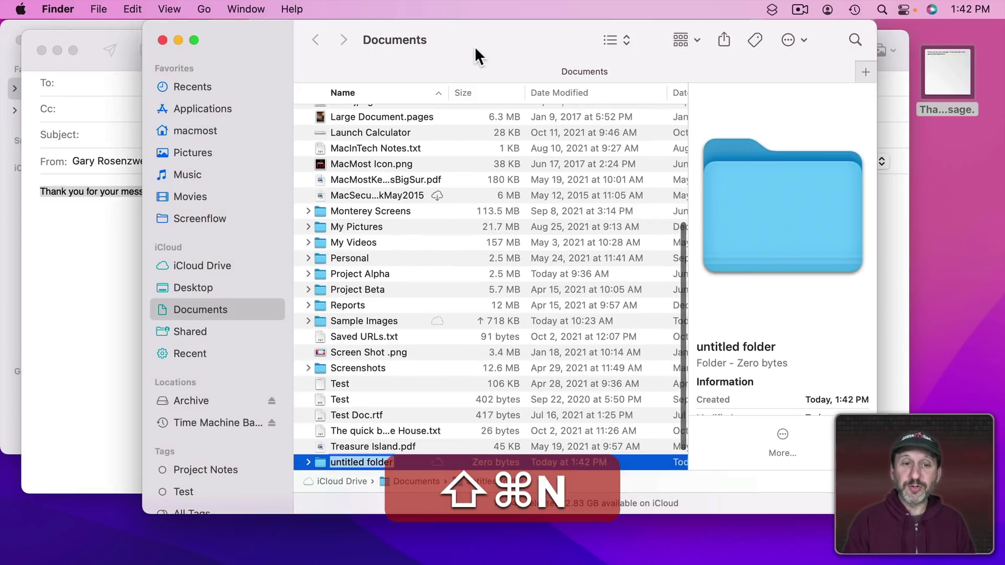
pyautogui.write('Responses')
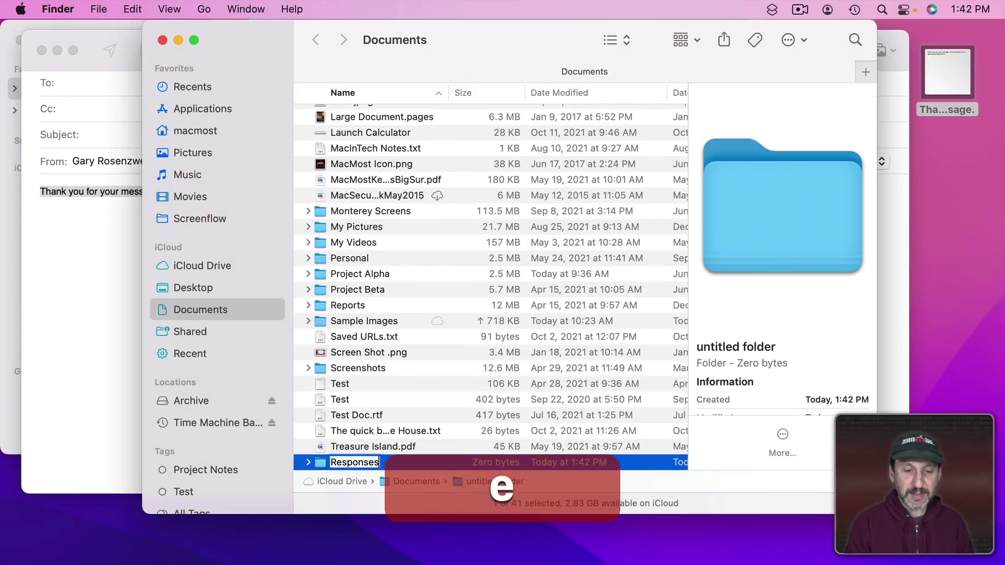
pyautogui.press('Return')
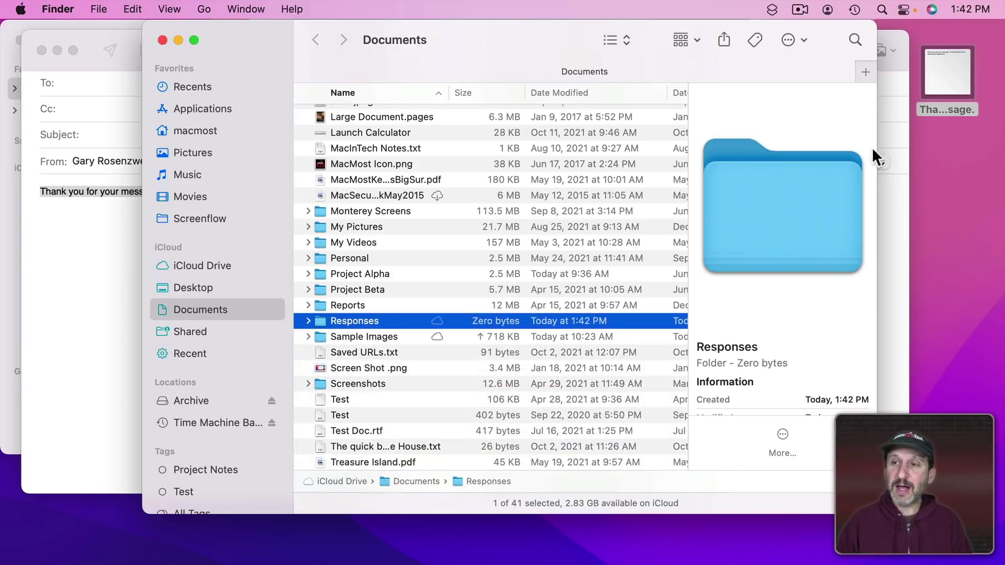
# Step: Move the desktop clipping into Responses and Quick Look its text
pyautogui.moveTo(939, 105); pyautogui.dragTo(349, 319)
pyautogui.doubleClick(351, 318)
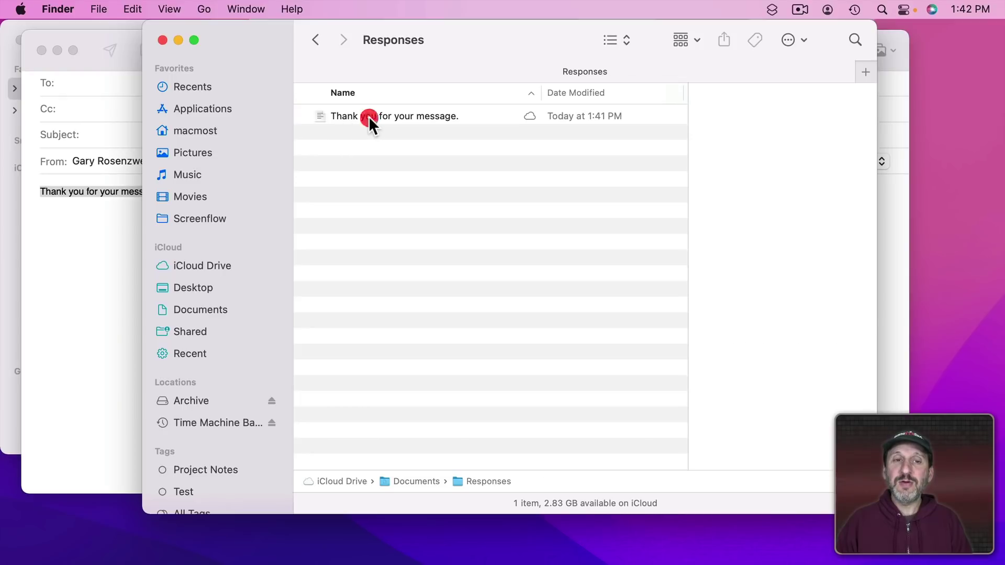
pyautogui.click(366, 117)
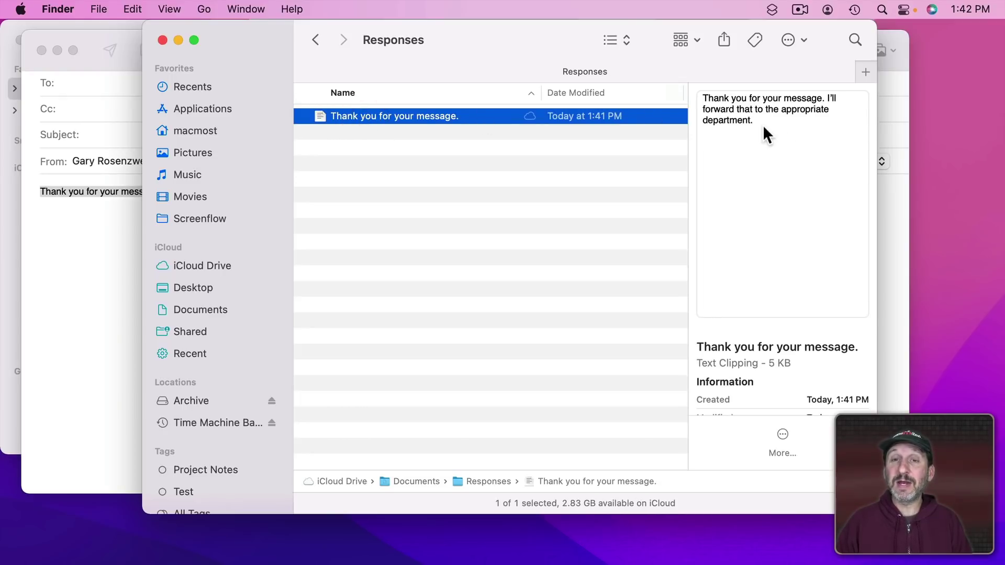
pyautogui.press('space')
pyautogui.press('space')
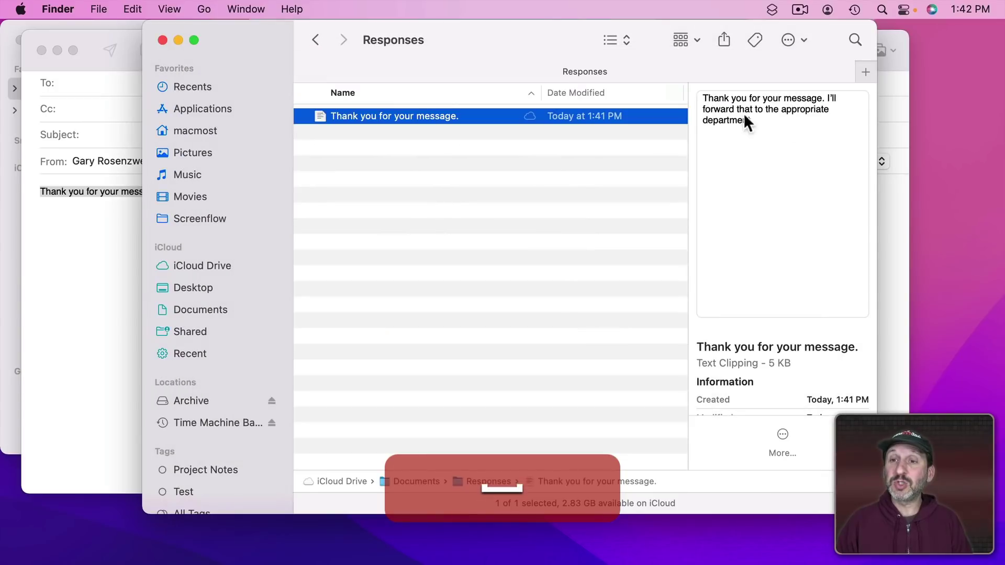
# Step: Clear the draft body and drop in the Responses clipping's reply text
pyautogui.click(126, 57)
pyautogui.press('BackSpace')
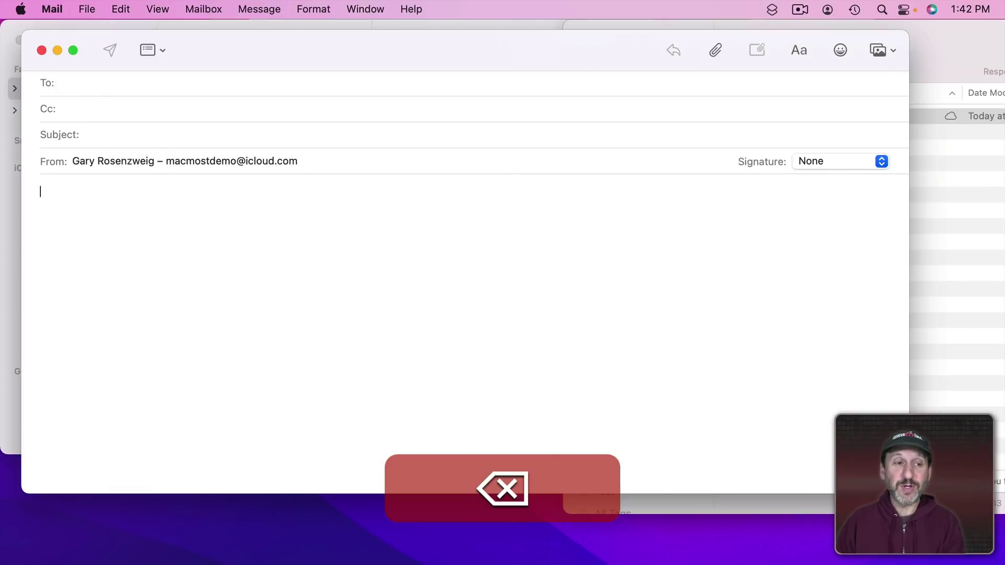
pyautogui.click(952, 176)
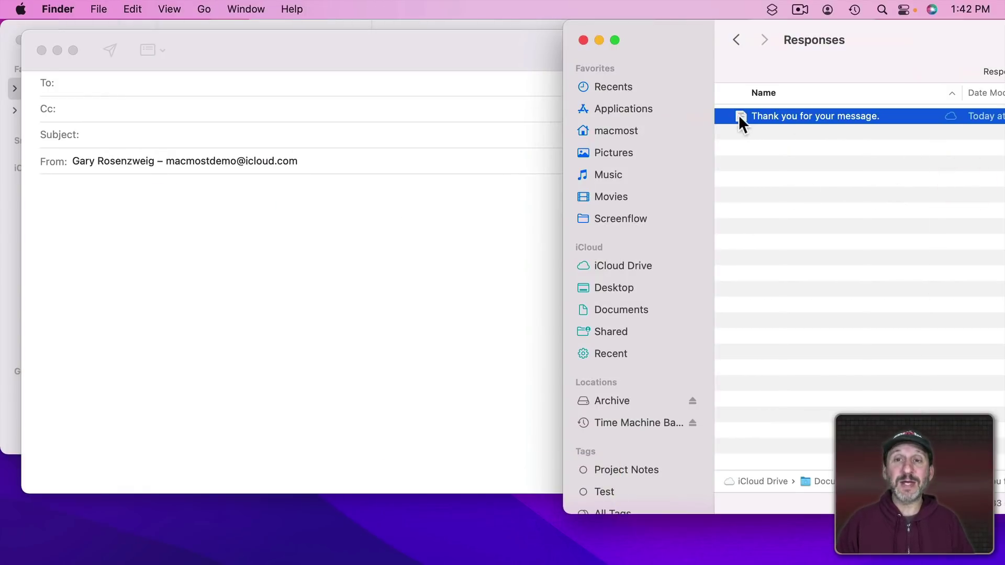
pyautogui.moveTo(739, 114); pyautogui.dragTo(315, 197)
pyautogui.click(212, 215)
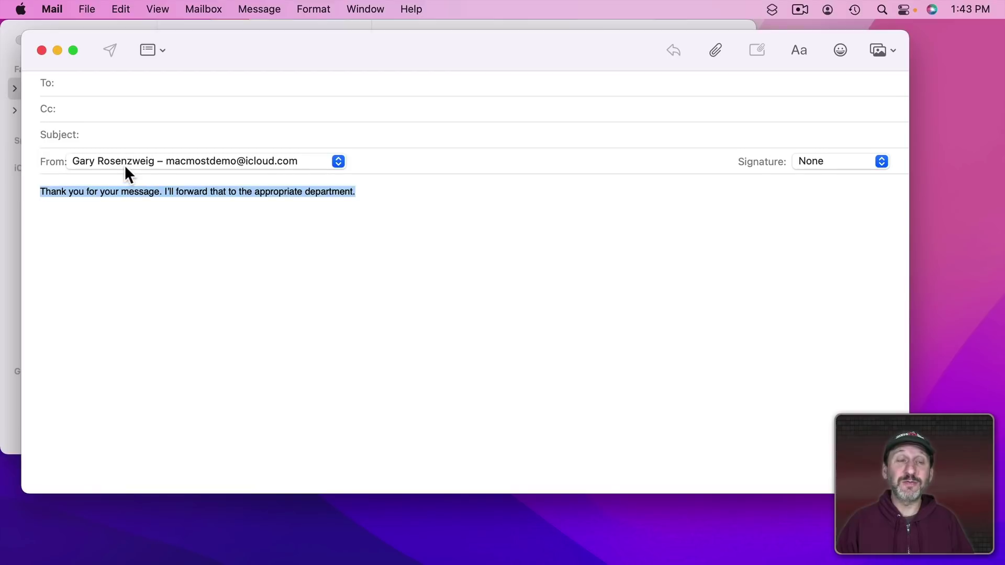
# Step: Open Window > Previous Recipients from the To field and select Apple Advertising
pyautogui.click(72, 84)
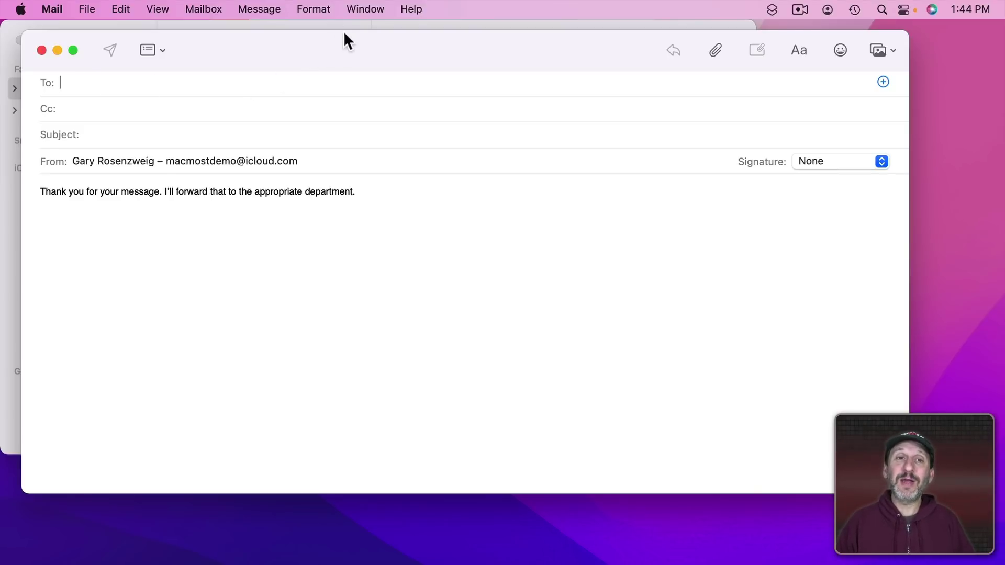
pyautogui.click(361, 9)
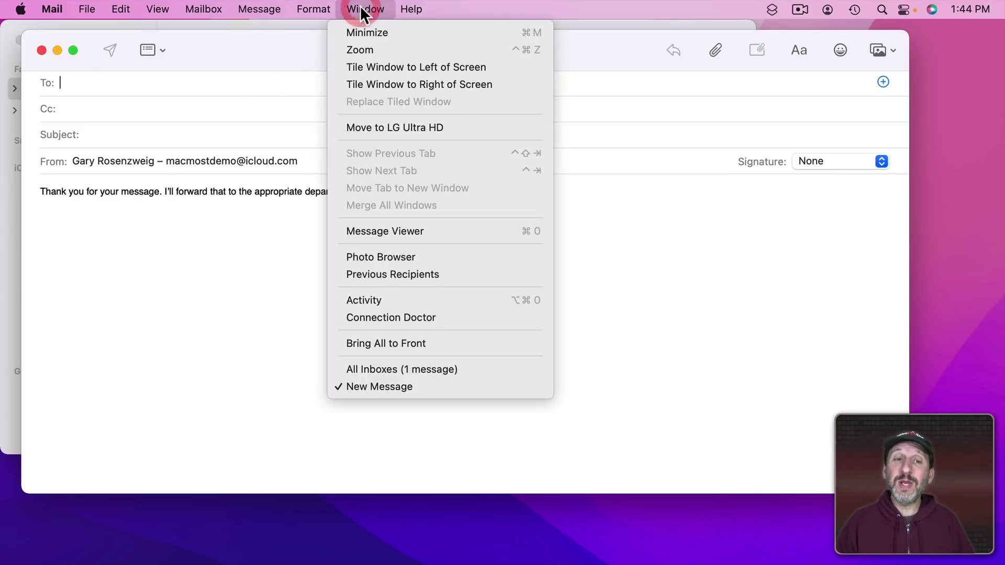
pyautogui.click(392, 274)
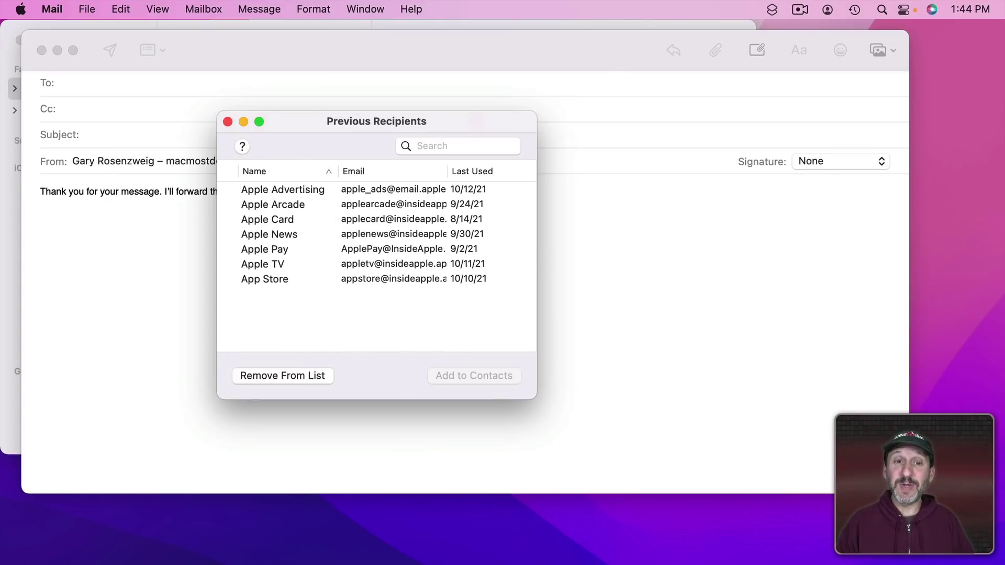
pyautogui.click(300, 191)
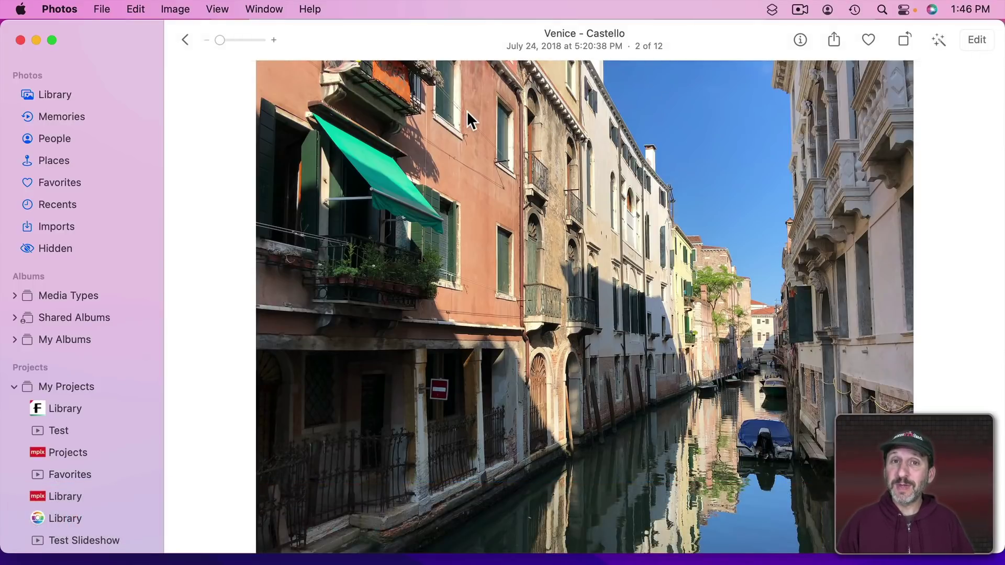
# Step: Toggle Auto Enhance, apply automatic Sharpen and Light, then lower Color saturation on the Venice photo
pyautogui.click(938, 39)
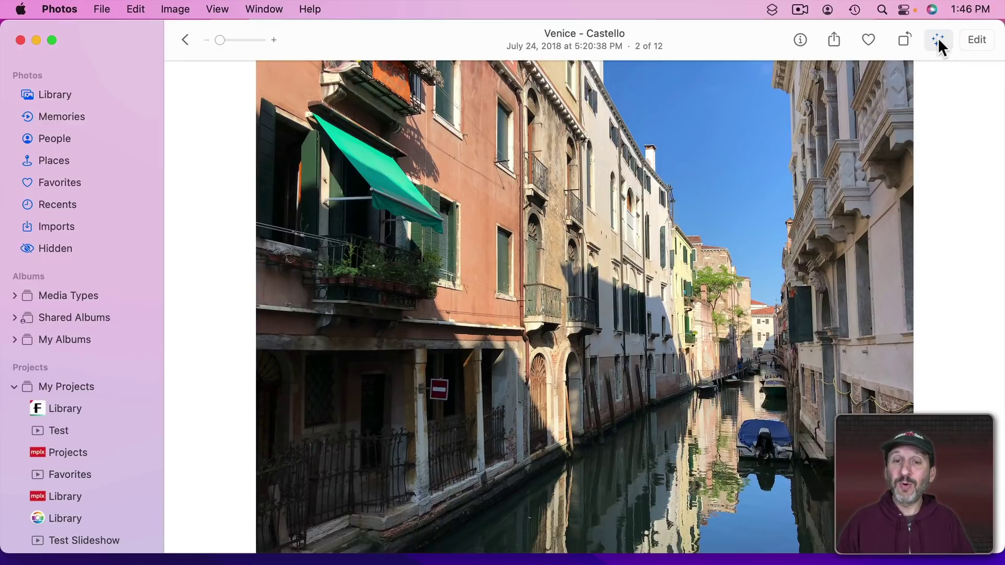
pyautogui.click(937, 37)
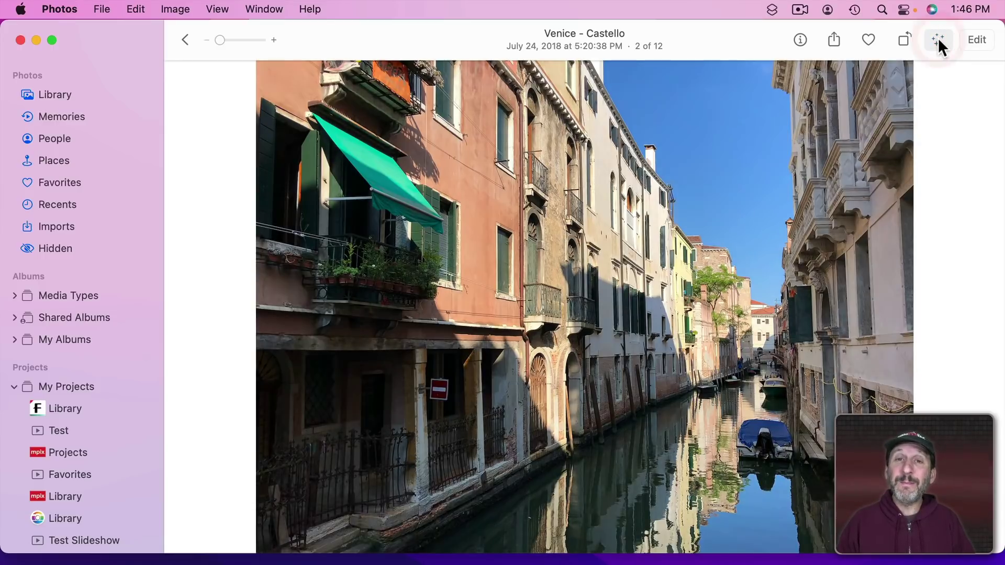
pyautogui.click(977, 40)
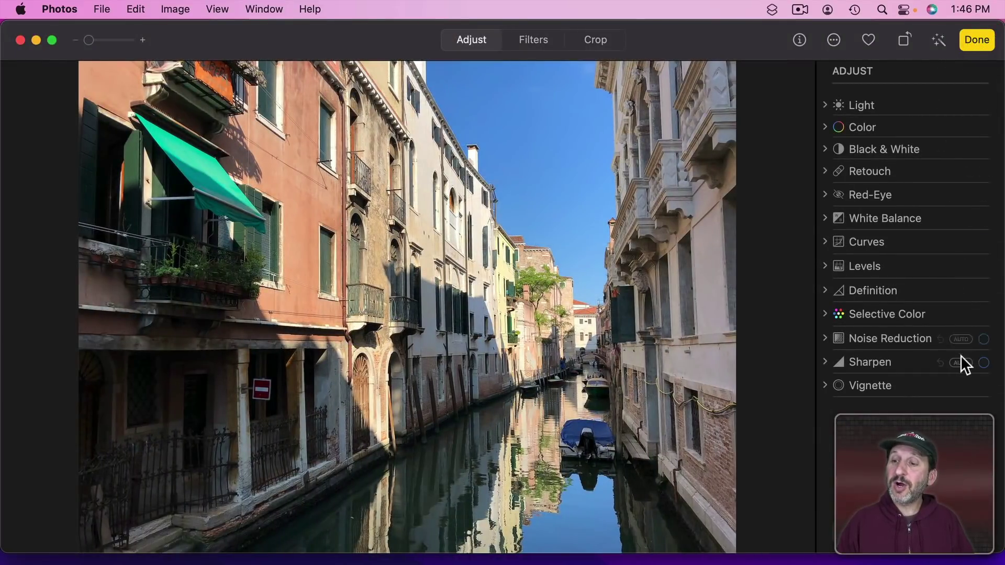
pyautogui.click(959, 362)
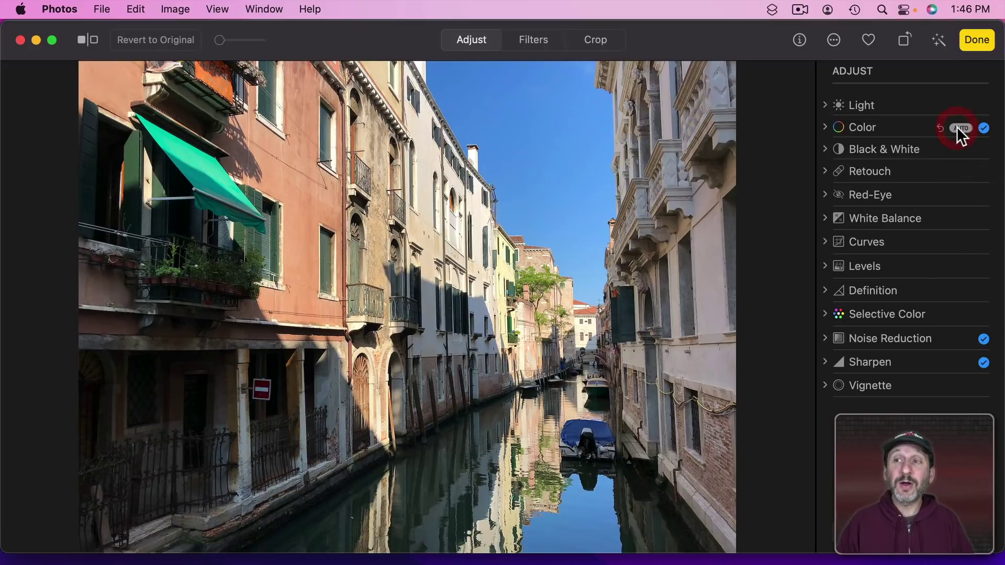
pyautogui.click(959, 107)
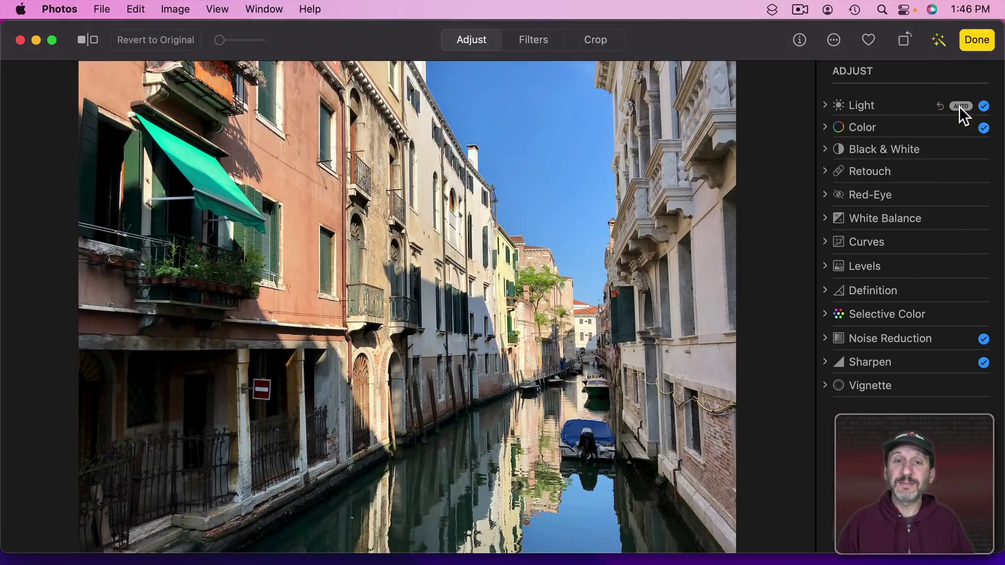
pyautogui.click(825, 127)
pyautogui.moveTo(912, 154)
pyautogui.mouseDown()
pyautogui.moveTo(930, 155)
pyautogui.moveTo(884, 155)
pyautogui.moveTo(919, 155)
pyautogui.moveTo(893, 154)
pyautogui.mouseUp()
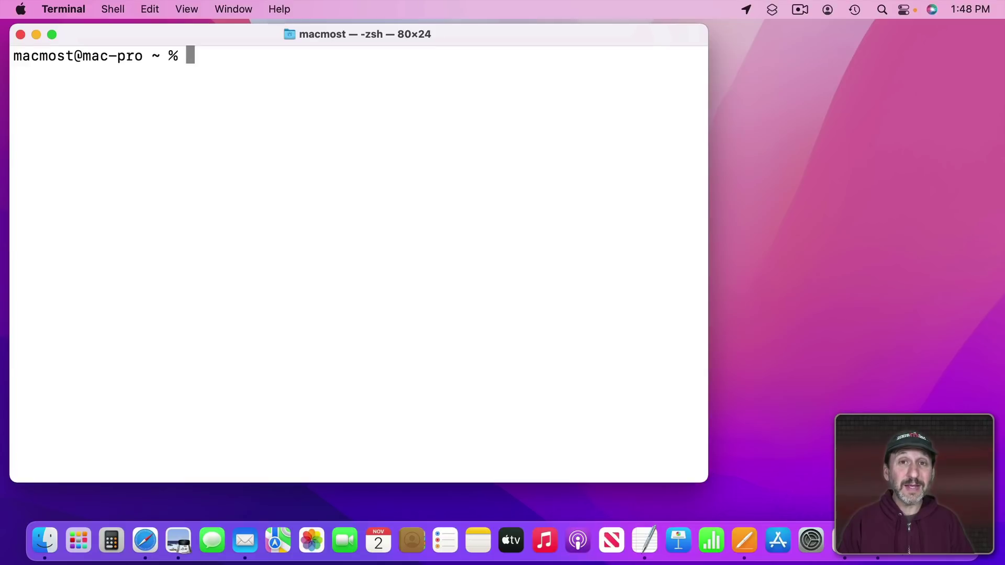
# Step: Run the spacer-tile and small-spacer-tile defaults commands, dragging each spacer beside Notes in the Dock
pyautogui.write('defaults write com.apple.dock persistent-apps -array-add \'{"tile-type"="spacer-tile";}\'; killall Dock')
pyautogui.press('Return')
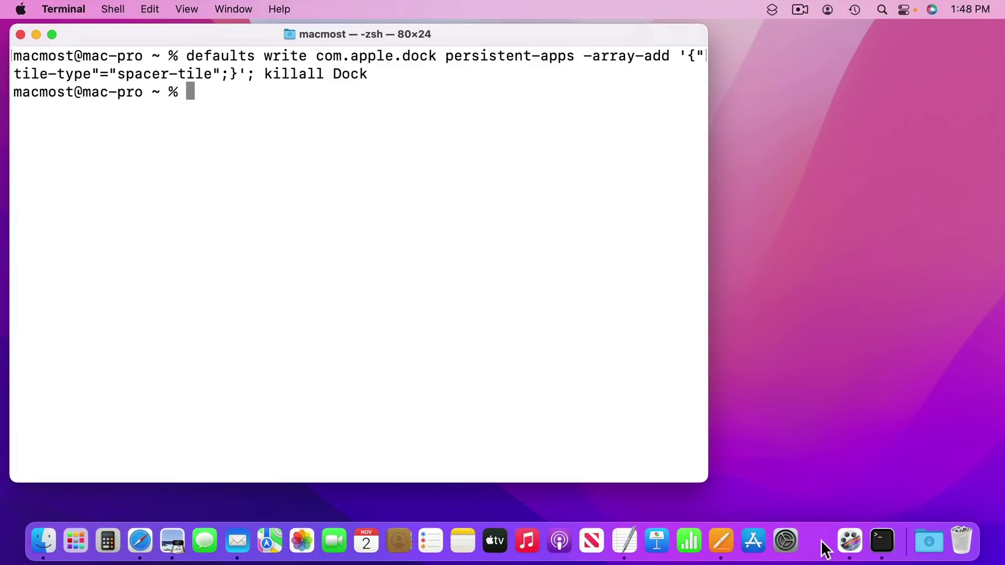
pyautogui.moveTo(824, 549); pyautogui.dragTo(418, 540)
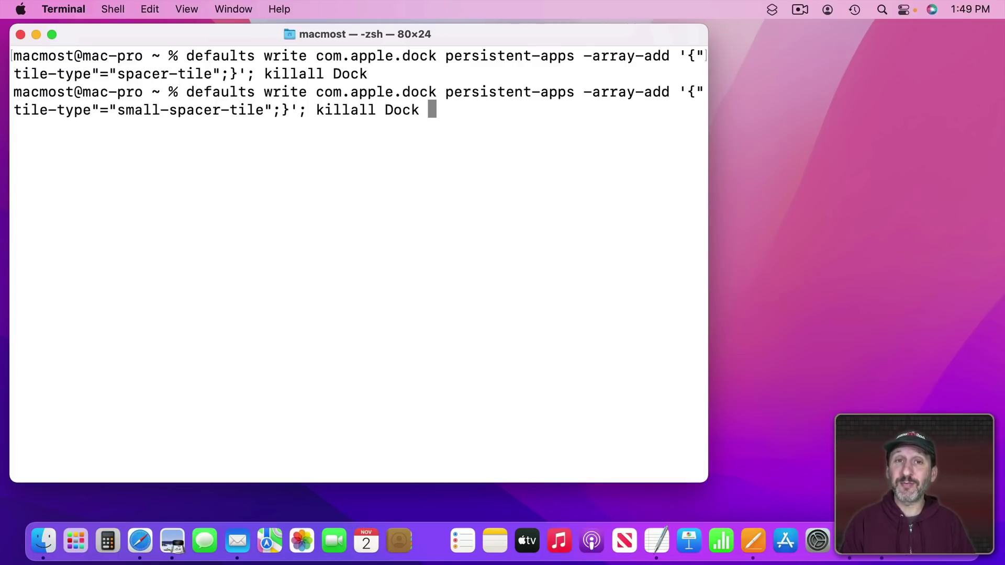
pyautogui.press('Return')
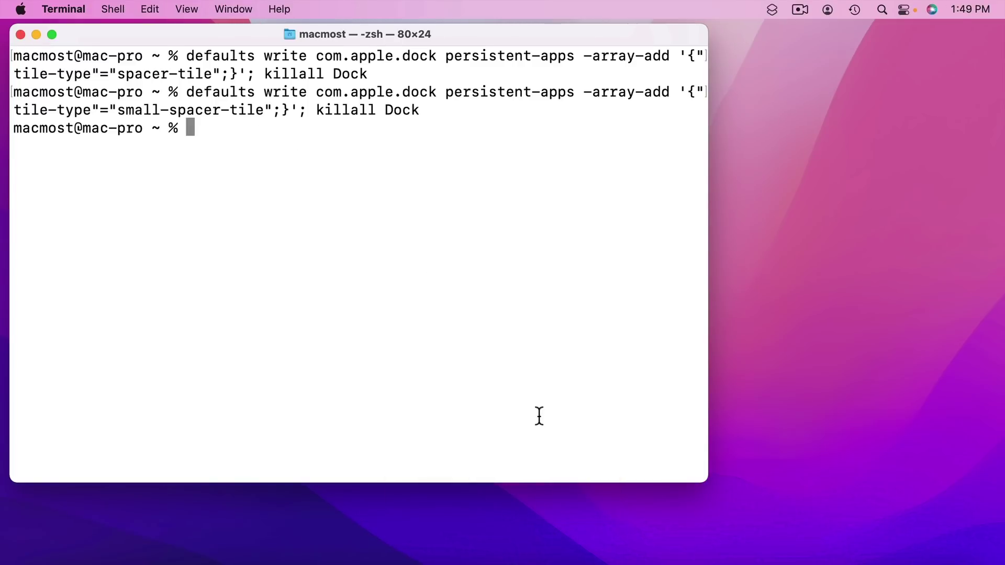
pyautogui.moveTo(833, 544); pyautogui.dragTo(498, 547)
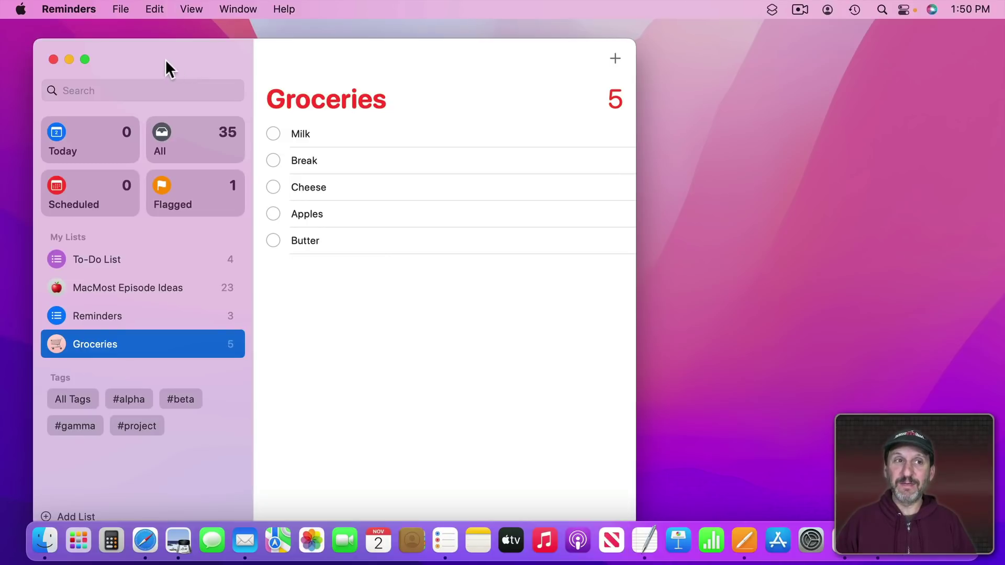
# Step: Print the Groceries list via File > Print and choose Save as PDF
pyautogui.click(120, 9)
pyautogui.click(149, 192)
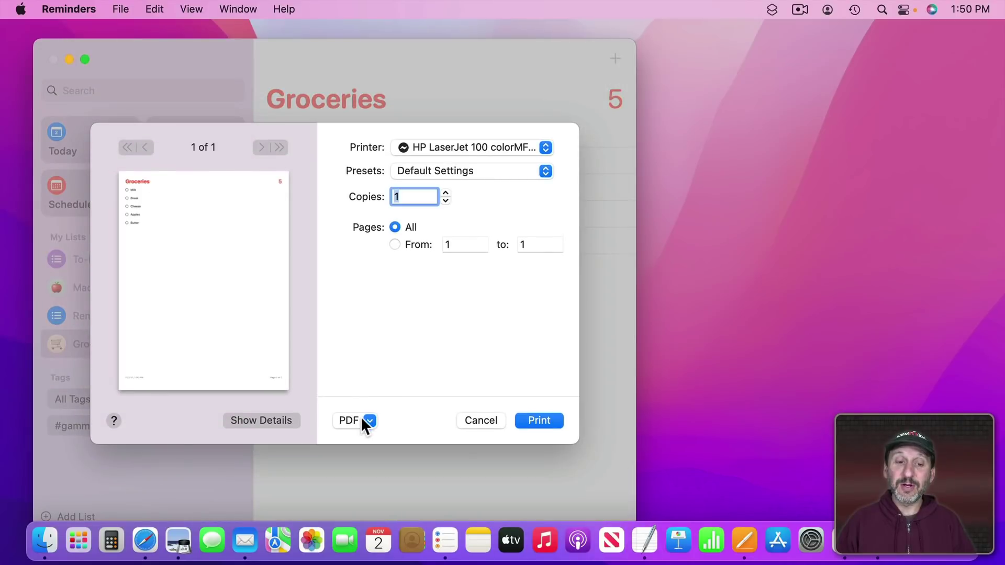
pyautogui.click(361, 422)
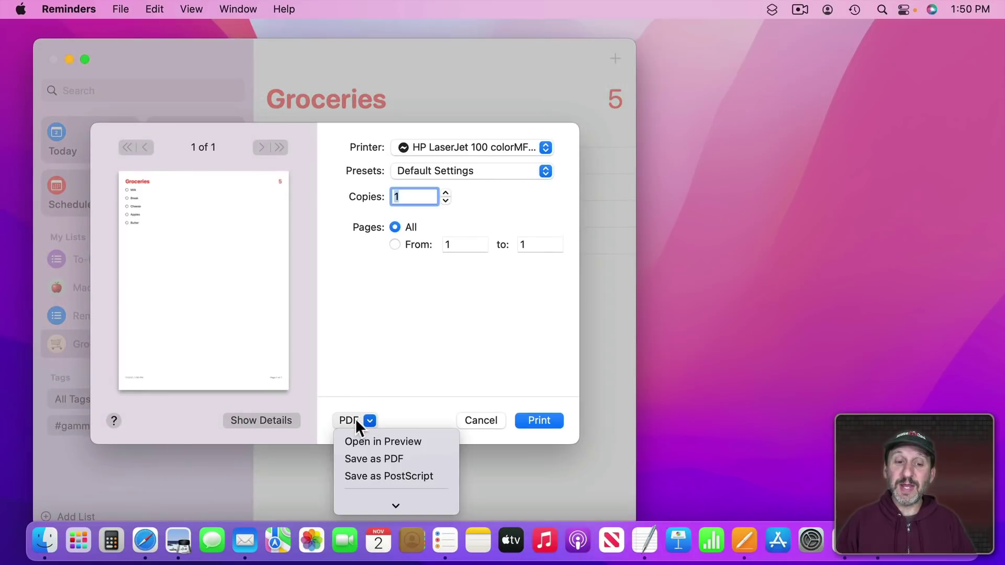
pyautogui.click(368, 459)
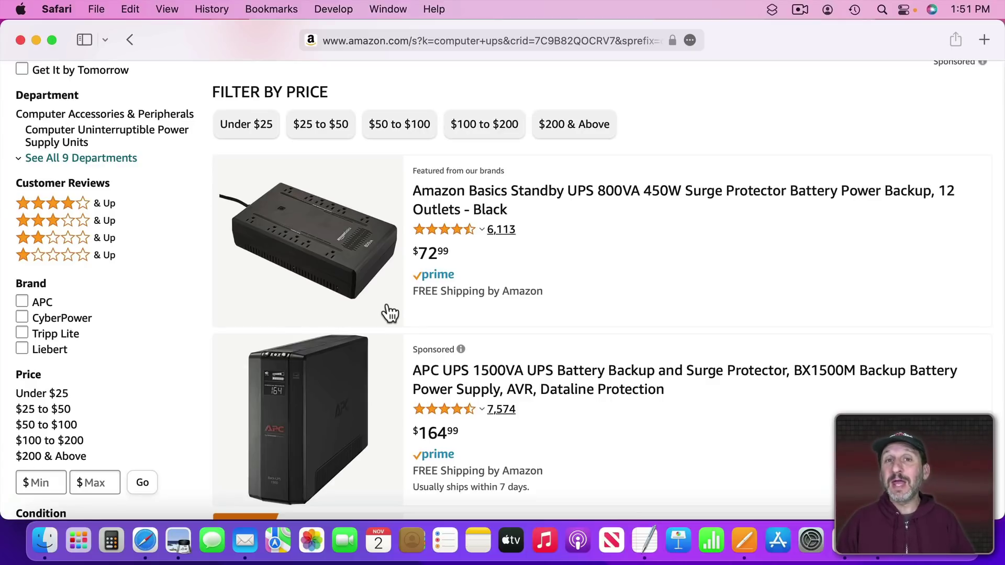
pyautogui.scroll(-2, 390, 313)
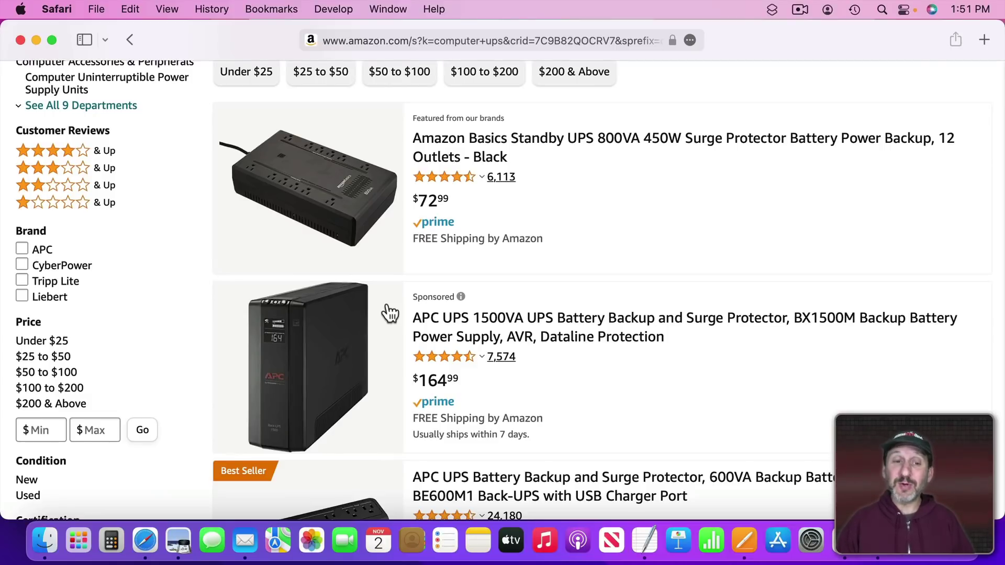
pyautogui.scroll(-12, 389, 313)
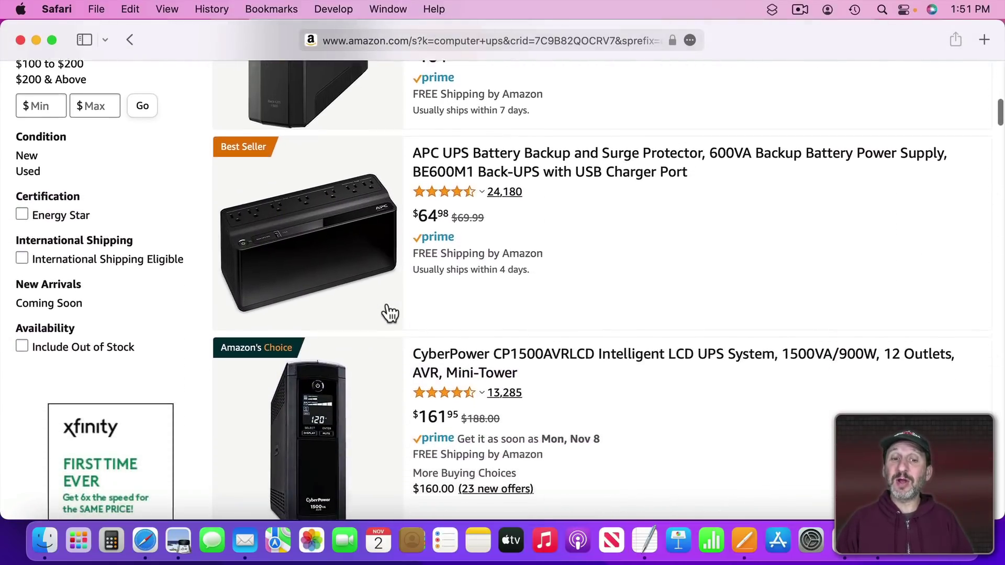
pyautogui.scroll(-12, 390, 313)
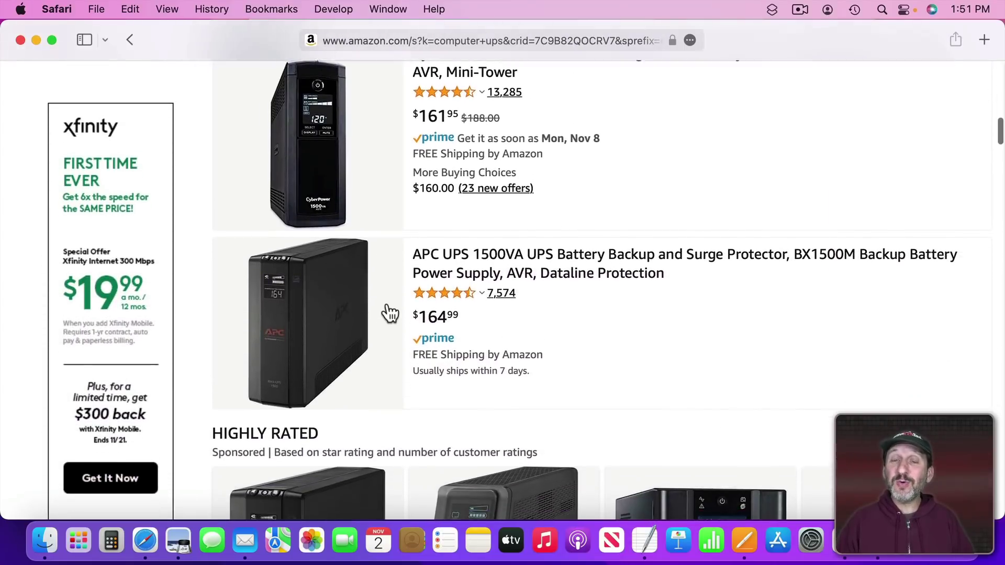
pyautogui.scroll(-20, 389, 313)
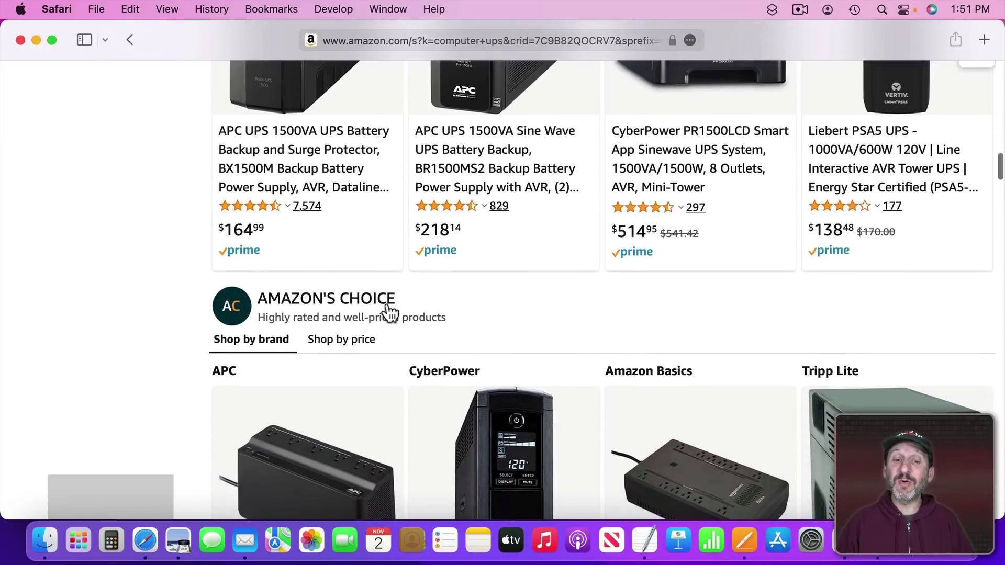
pyautogui.scroll(-16, 389, 313)
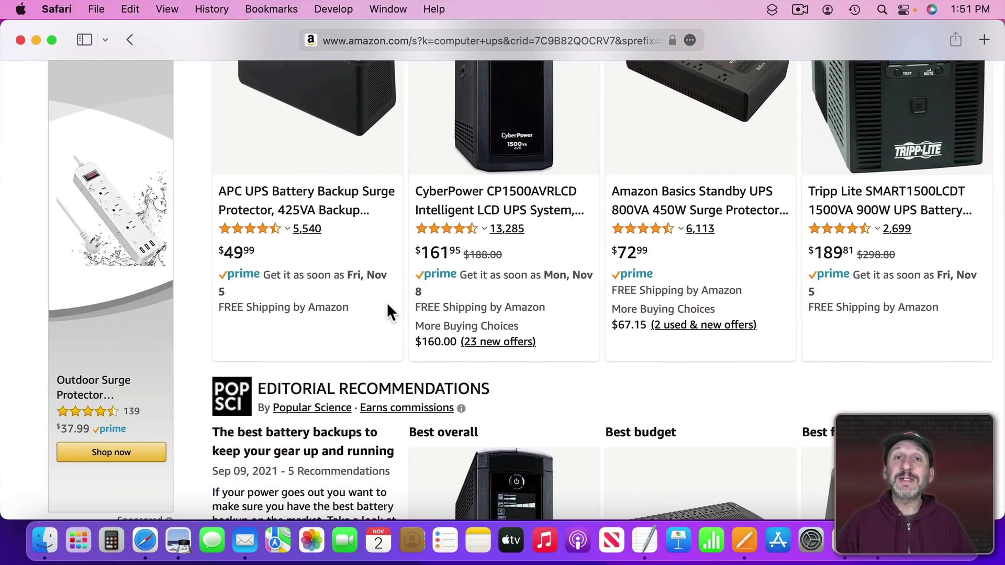
pyautogui.scroll(-8, 388, 310)
pyautogui.scroll(-20, 389, 309)
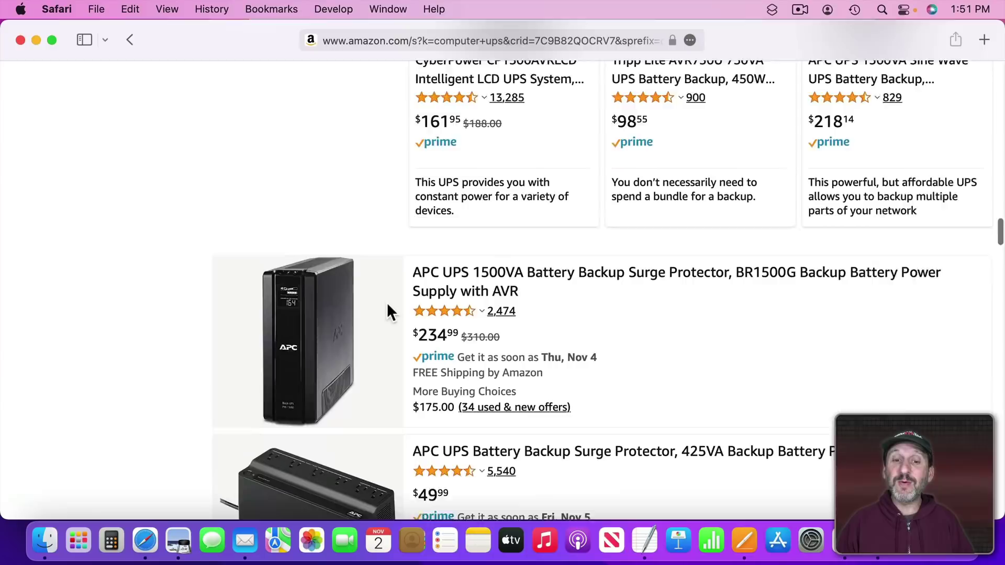
pyautogui.scroll(-4, 387, 309)
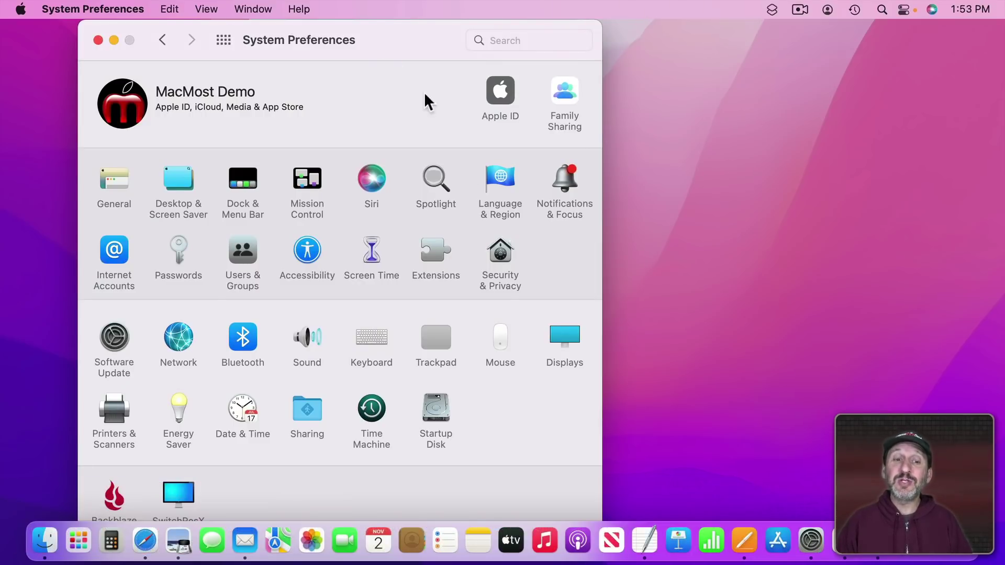
# Step: Enable the Accessibility Keyboard under Accessibility > Keyboard and launch Panel Editor
pyautogui.click(309, 257)
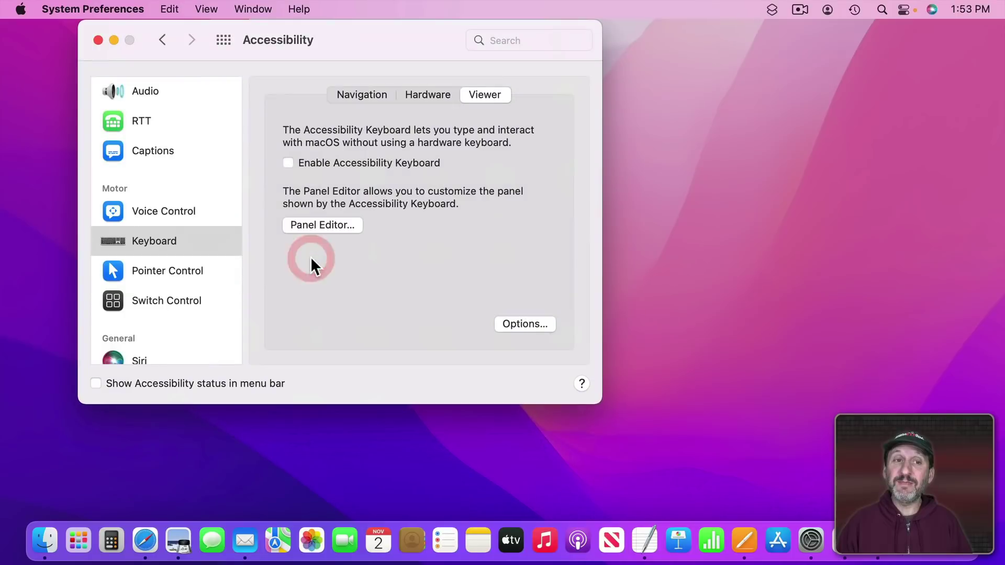
pyautogui.click(119, 240)
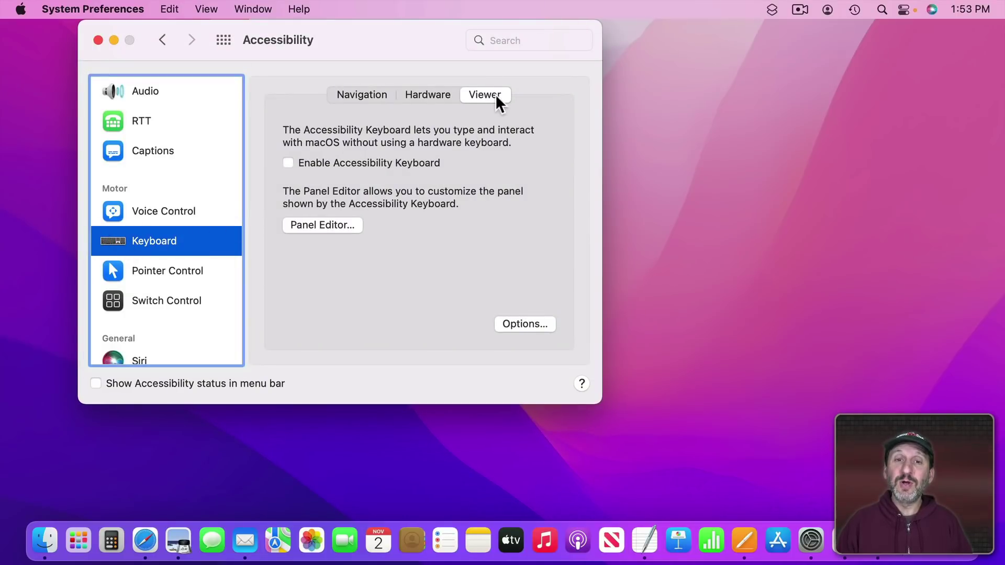
pyautogui.click(321, 160)
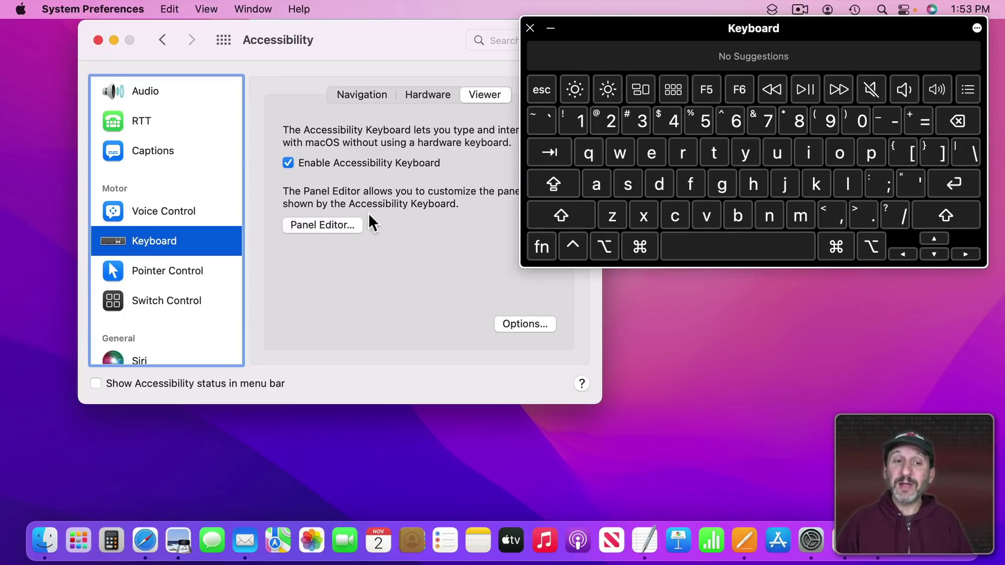
pyautogui.click(330, 225)
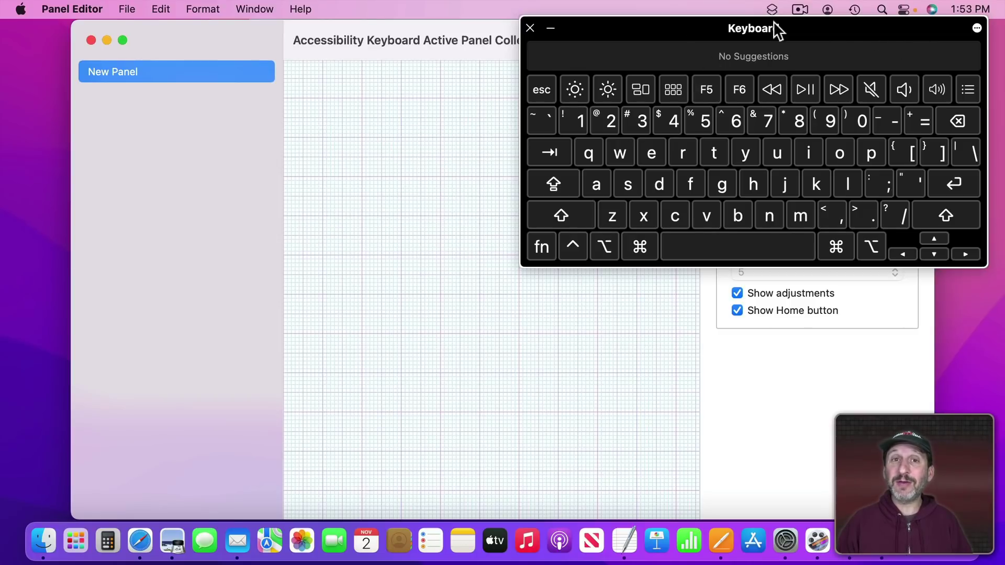
# Step: Add a button to the New Panel and name it 'Insert Text'
pyautogui.click(529, 28)
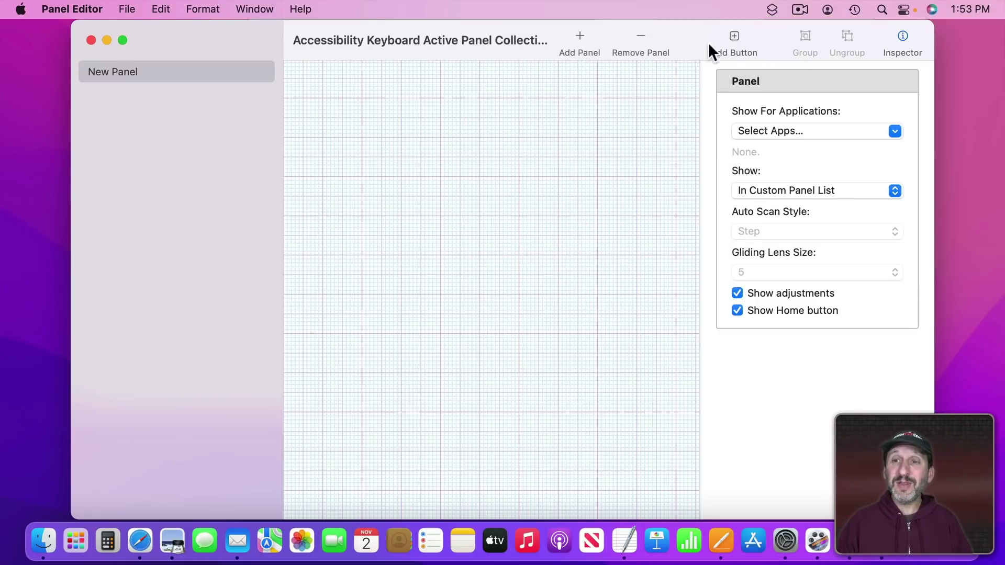
pyautogui.click(734, 35)
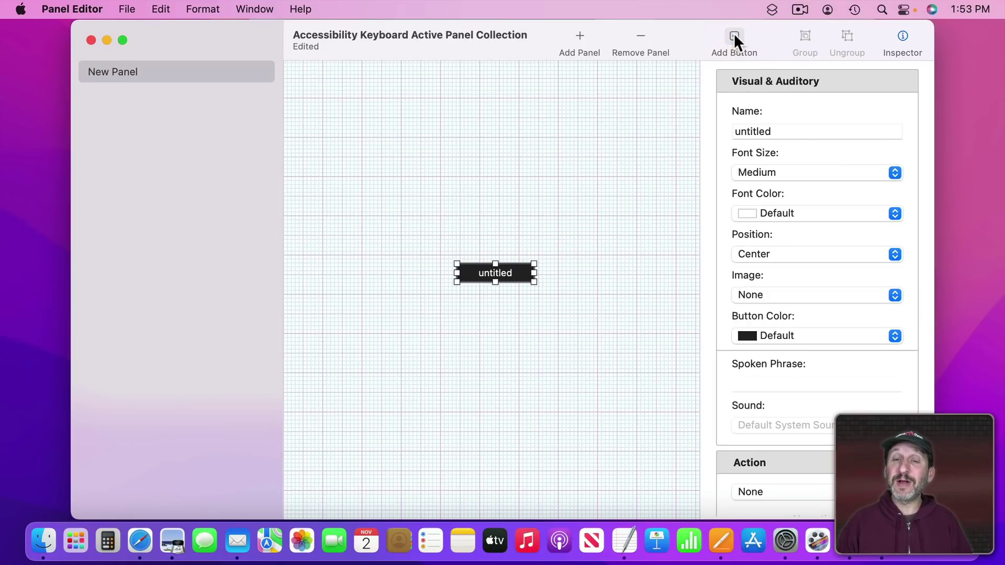
pyautogui.doubleClick(783, 131)
pyautogui.write('N')
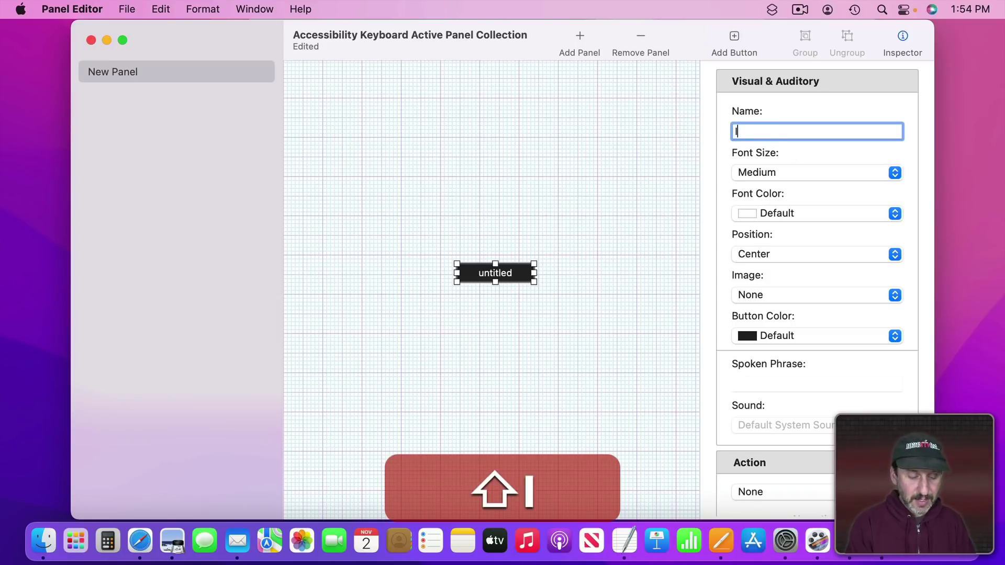
pyautogui.write('nsert Text')
# Step: Set the Insert Text button to Enter Text 'Hello!', then add a second button
pyautogui.scroll(-2, 799, 435)
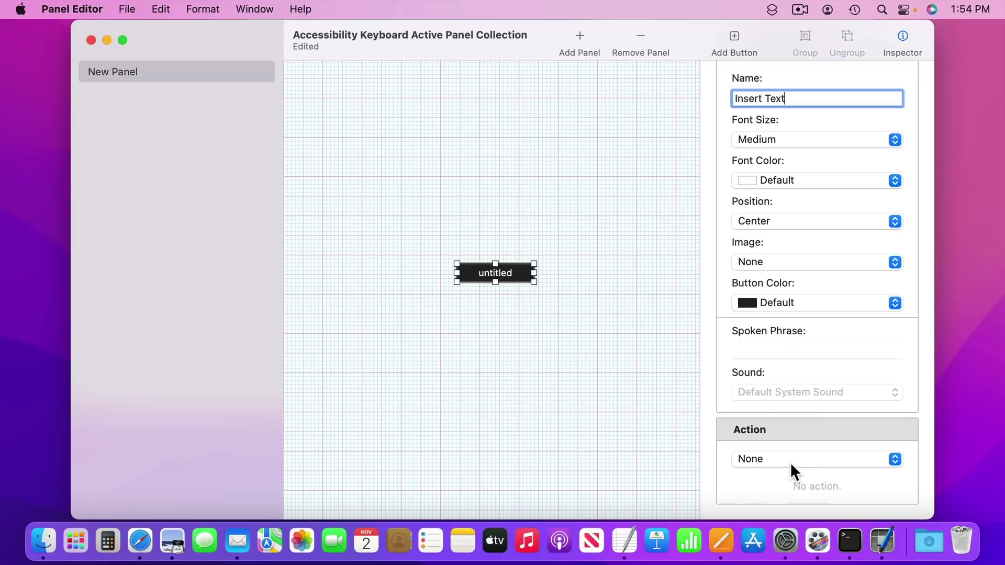
pyautogui.click(789, 460)
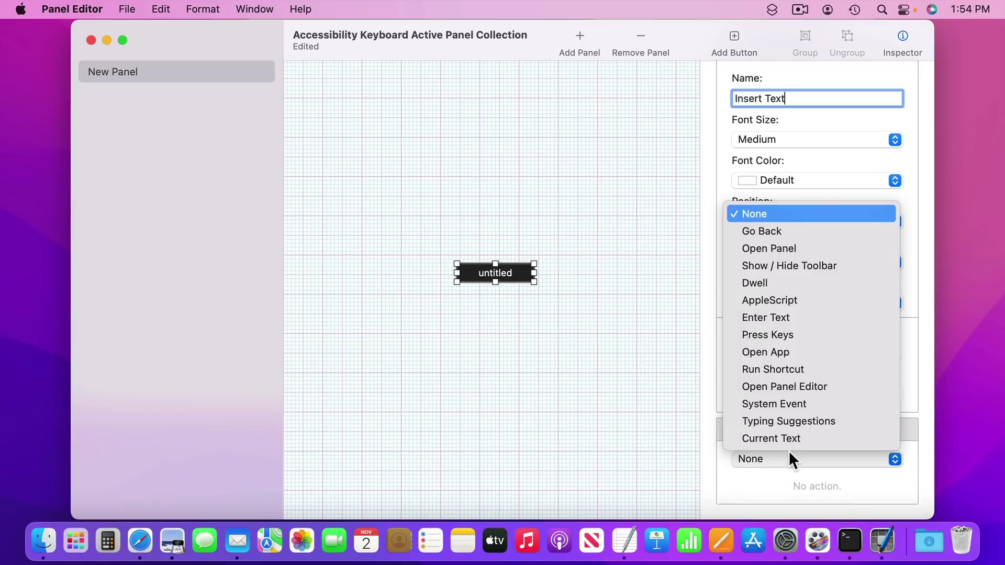
pyautogui.click(777, 316)
pyautogui.click(812, 502)
pyautogui.write('Hello!')
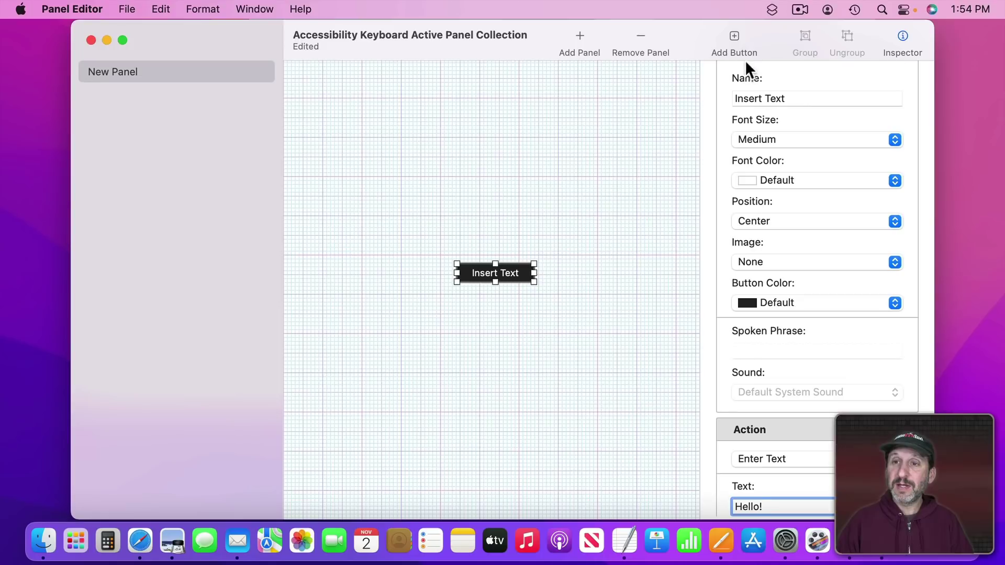
pyautogui.click(733, 37)
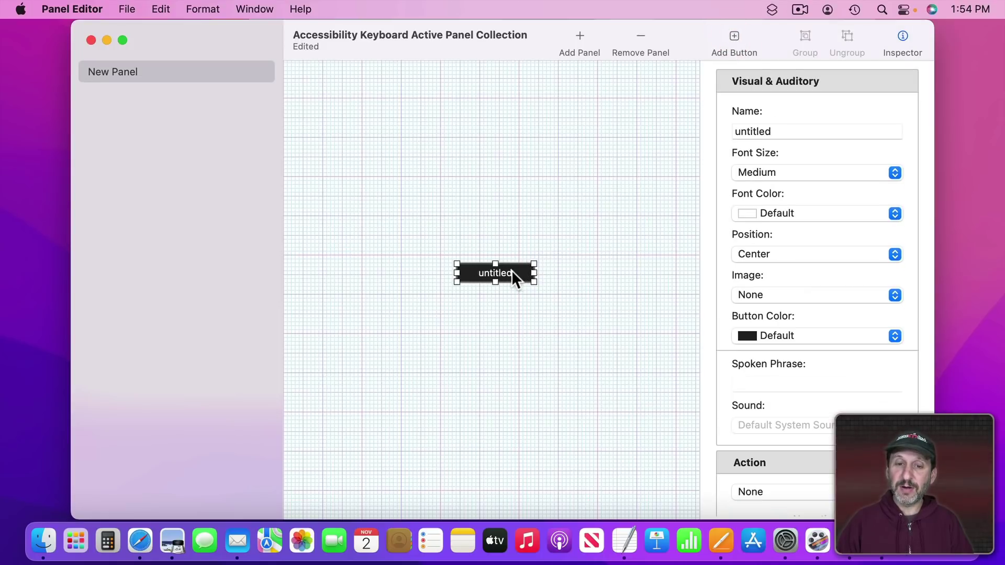
# Step: Move the new button below Insert Text and rename it 'Press Multiple Keys'
pyautogui.moveTo(511, 271); pyautogui.dragTo(511, 294)
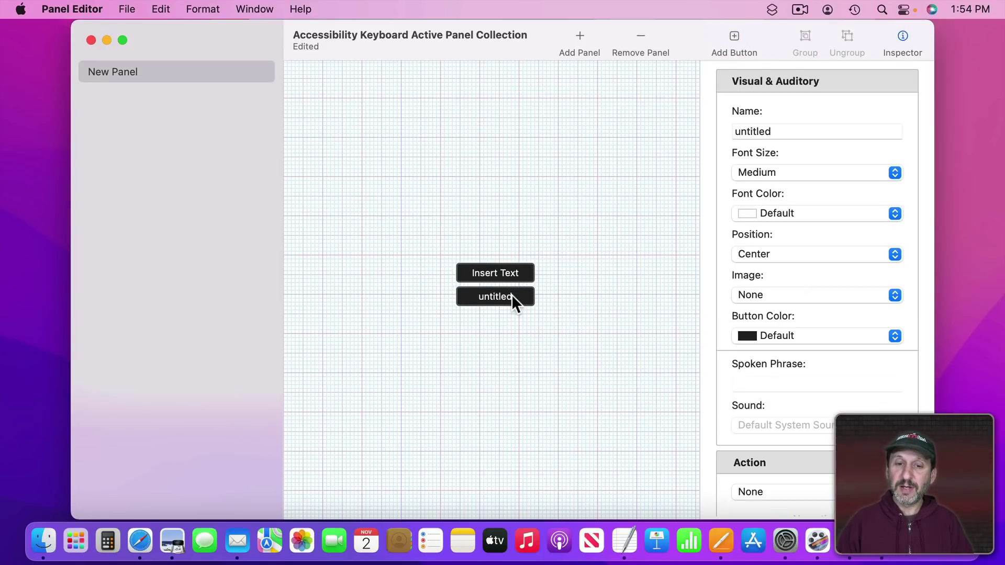
pyautogui.doubleClick(756, 132)
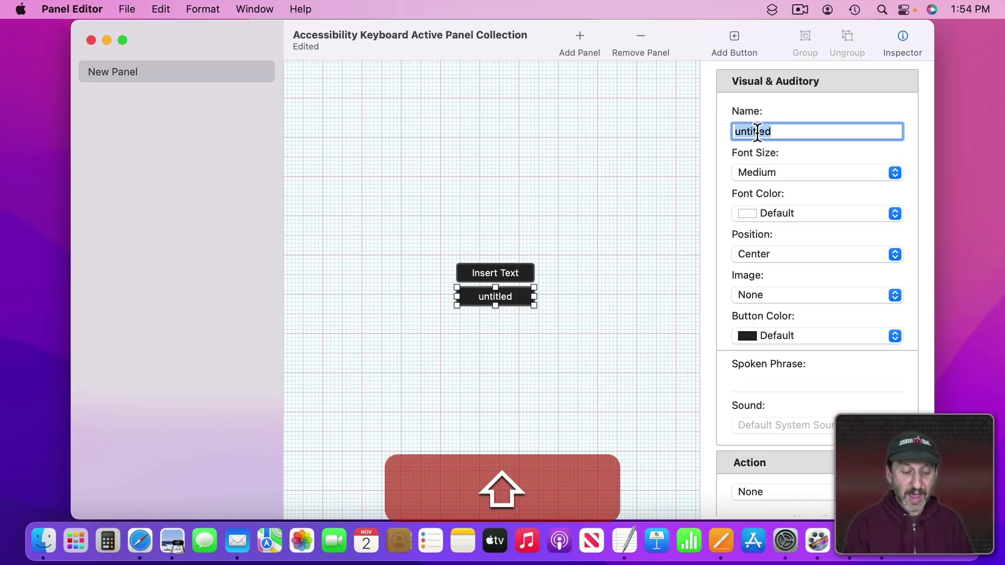
pyautogui.write('Press Multi')
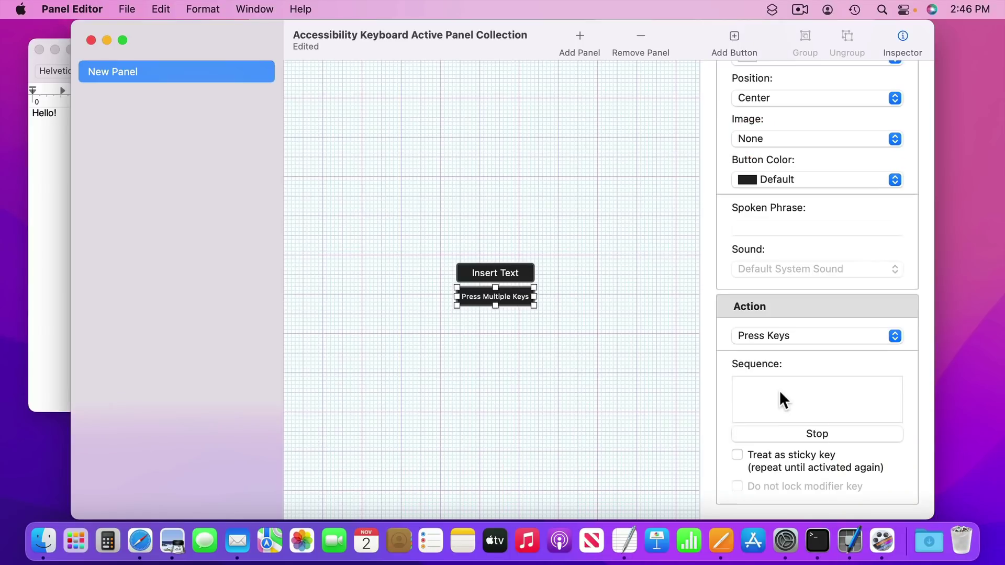
# Step: Record ⌥⇧⌘V followed by Return as the button's key sequence
pyautogui.press('shift')
pyautogui.press('alt+shift+super+v')
pyautogui.press('Return')
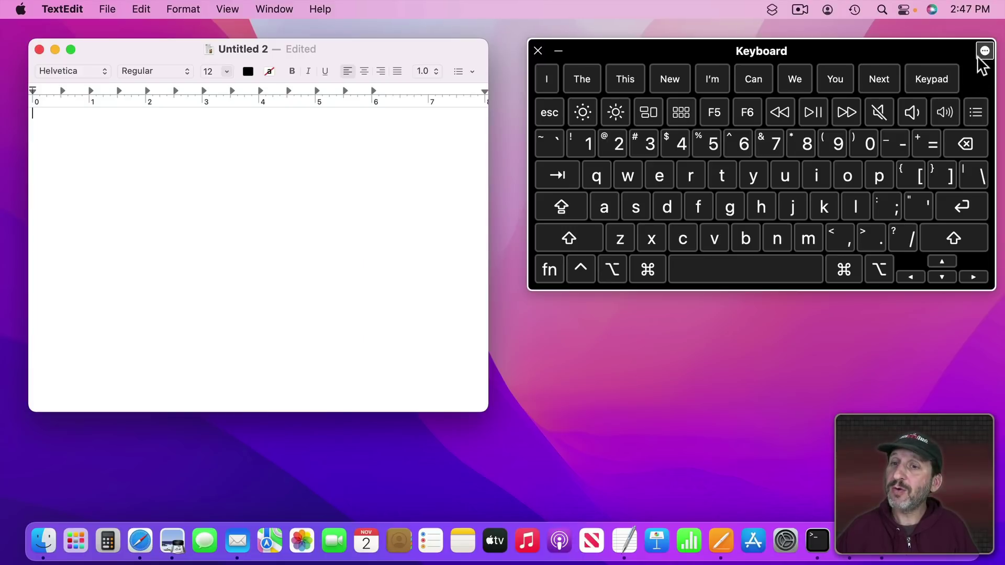
# Step: Switch the Accessibility Keyboard to New Panel and insert 'Hello!' and the styled sentence
pyautogui.click(983, 51)
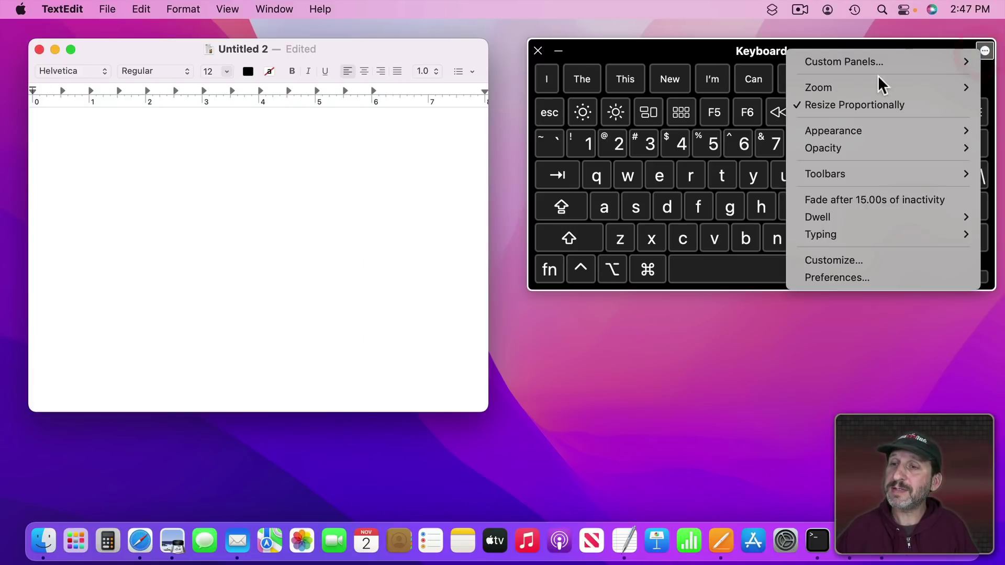
pyautogui.moveTo(861, 65)
pyautogui.click(762, 63)
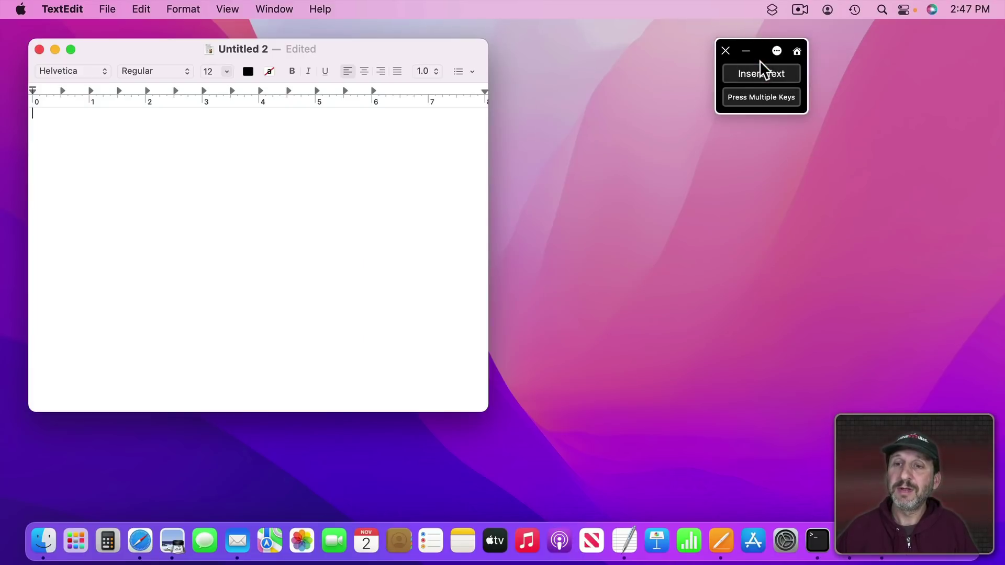
pyautogui.click(746, 75)
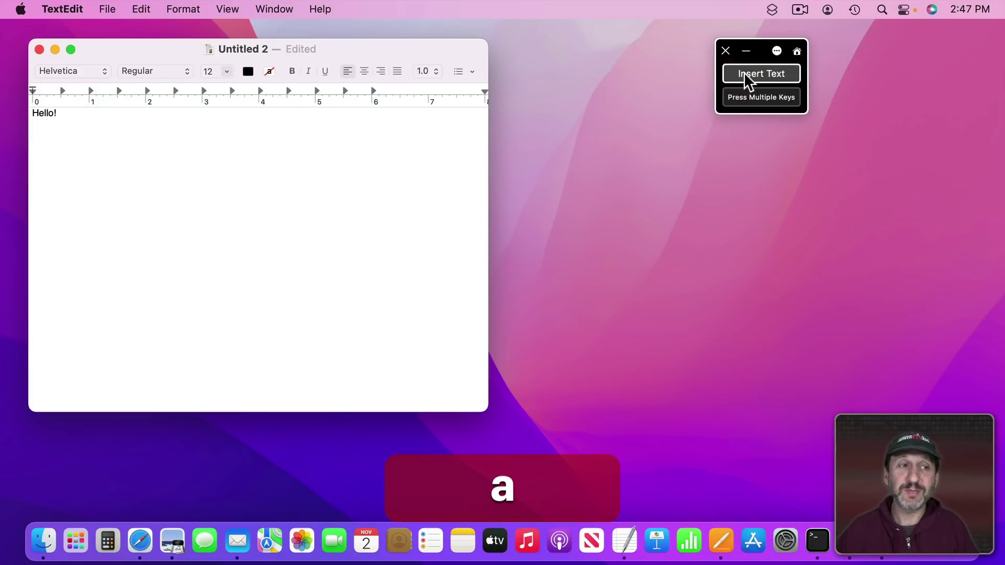
pyautogui.click(747, 81)
# Step: Copy the red styled sentence and paste an unstyled copy on a new line with Press Multiple Keys
pyautogui.moveTo(117, 138); pyautogui.dragTo(27, 138)
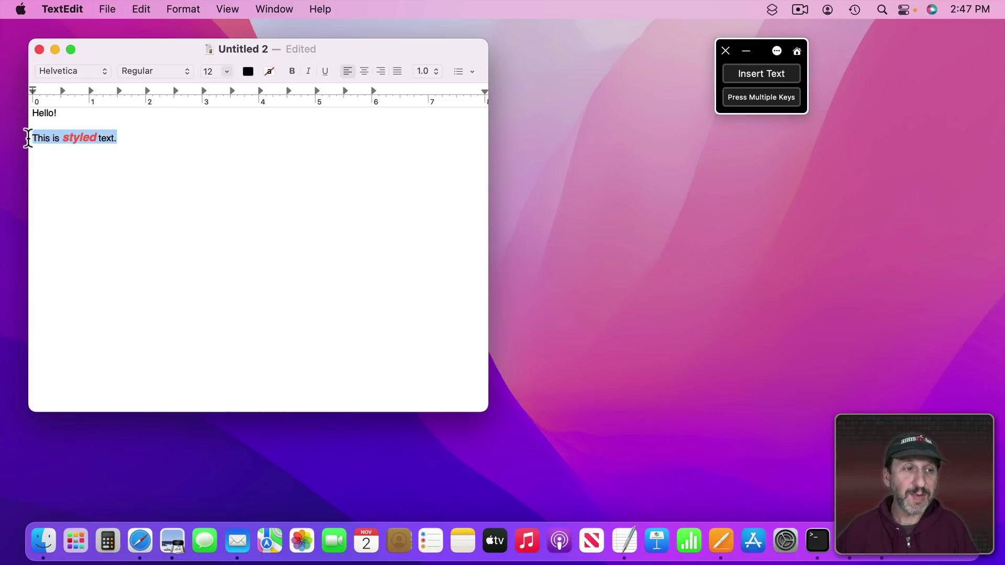
pyautogui.press('super+c')
pyautogui.click(133, 166)
pyautogui.press('Return')
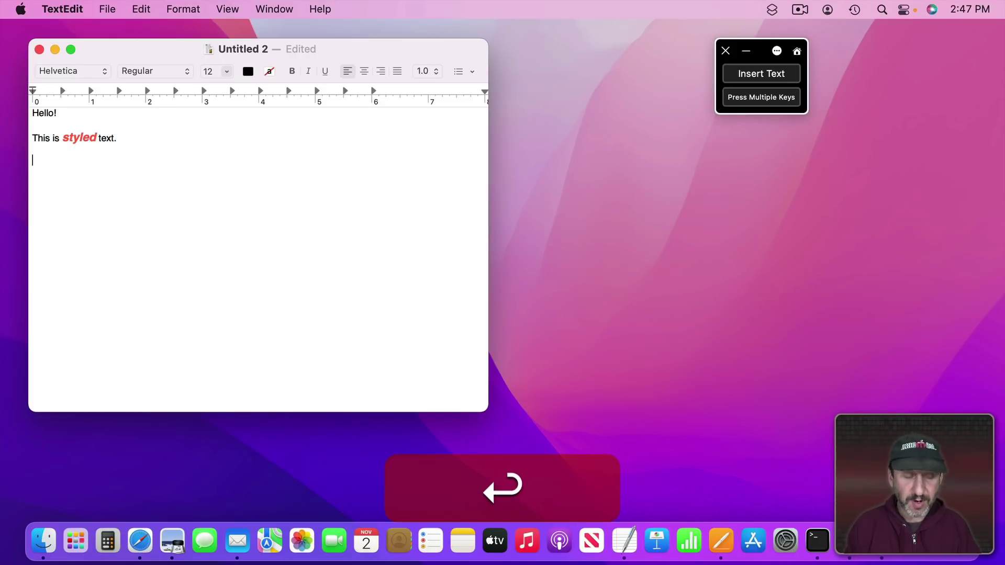
pyautogui.click(140, 9)
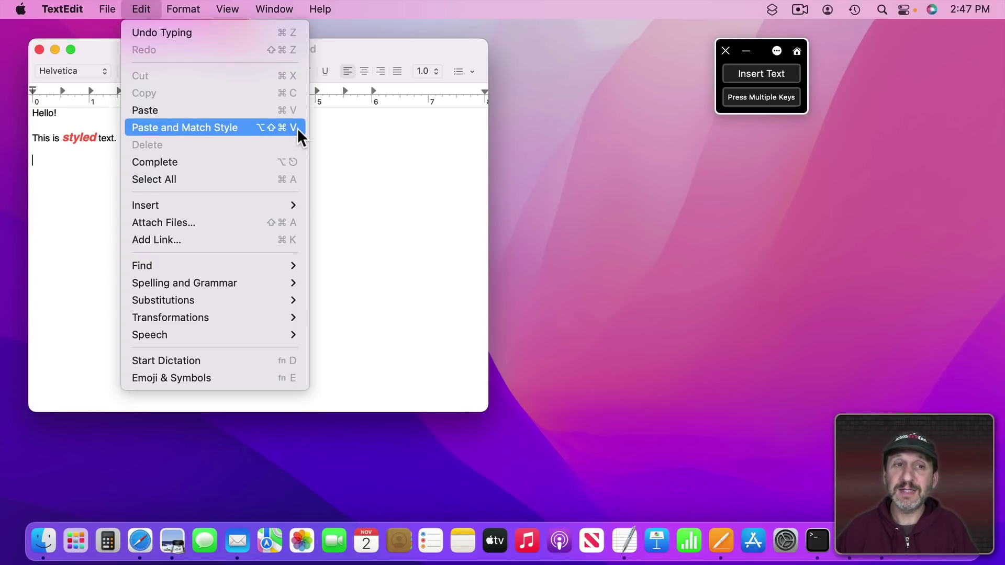
pyautogui.click(337, 137)
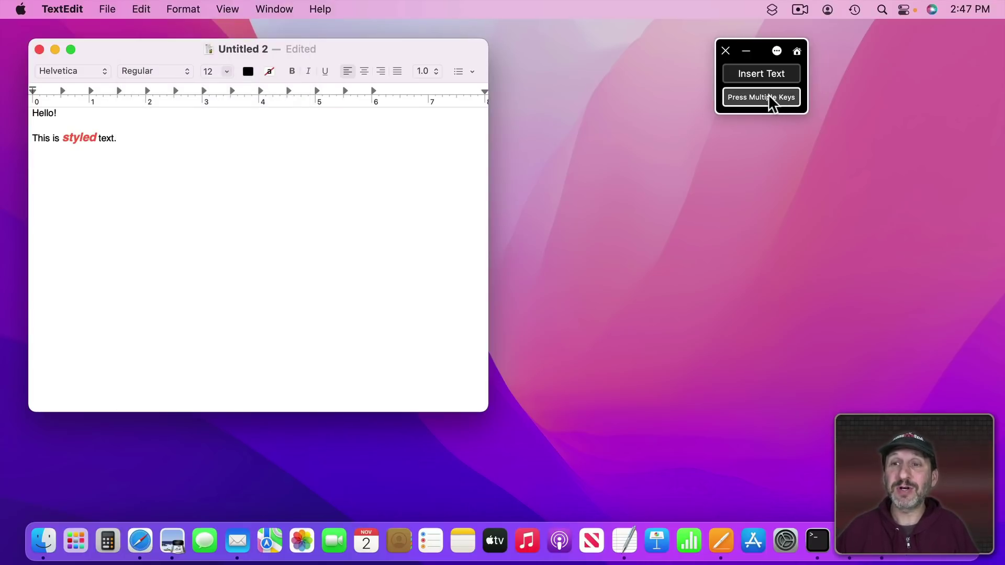
pyautogui.click(769, 98)
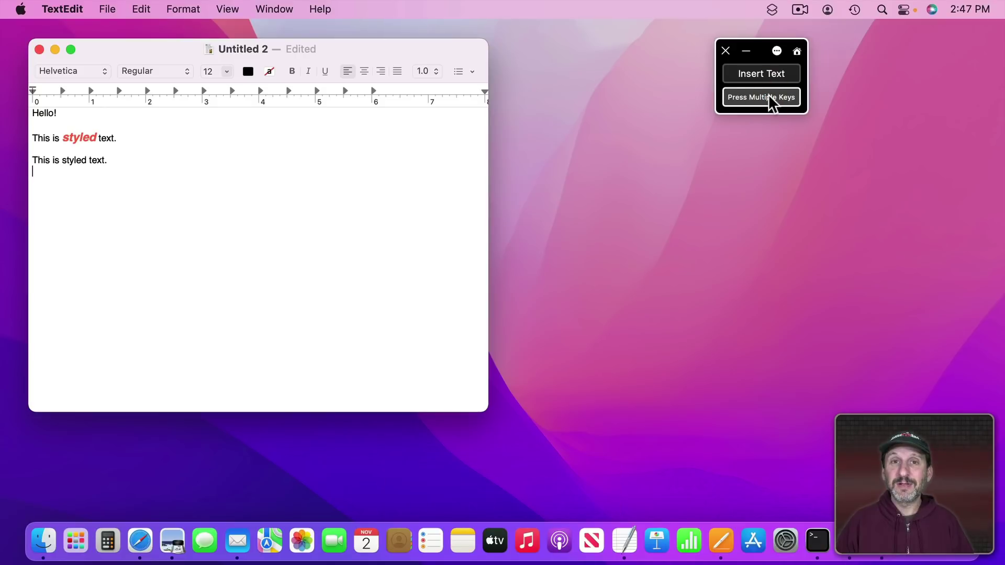